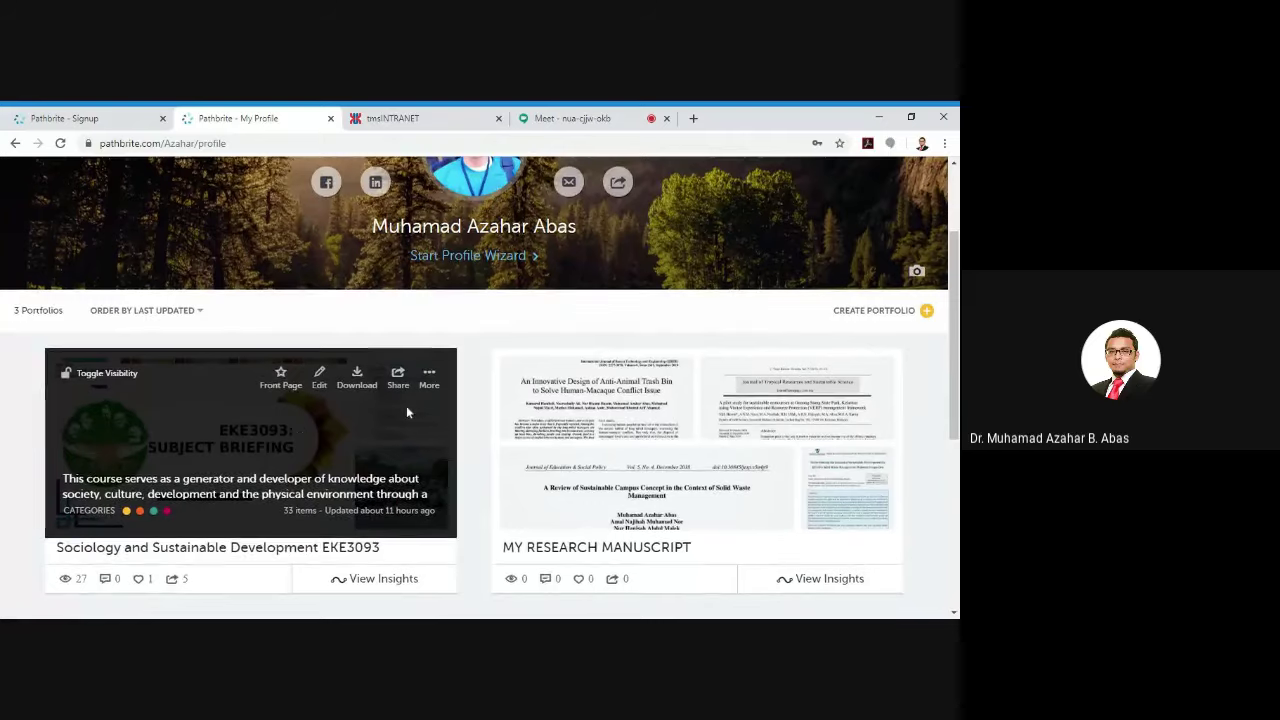
Start a new personal portfolio and enter EMS as its title and dots as a placeholder description.
{"action": "scroll", "coordinate": [550, 380], "scroll_direction": "up", "scroll_amount": 1}
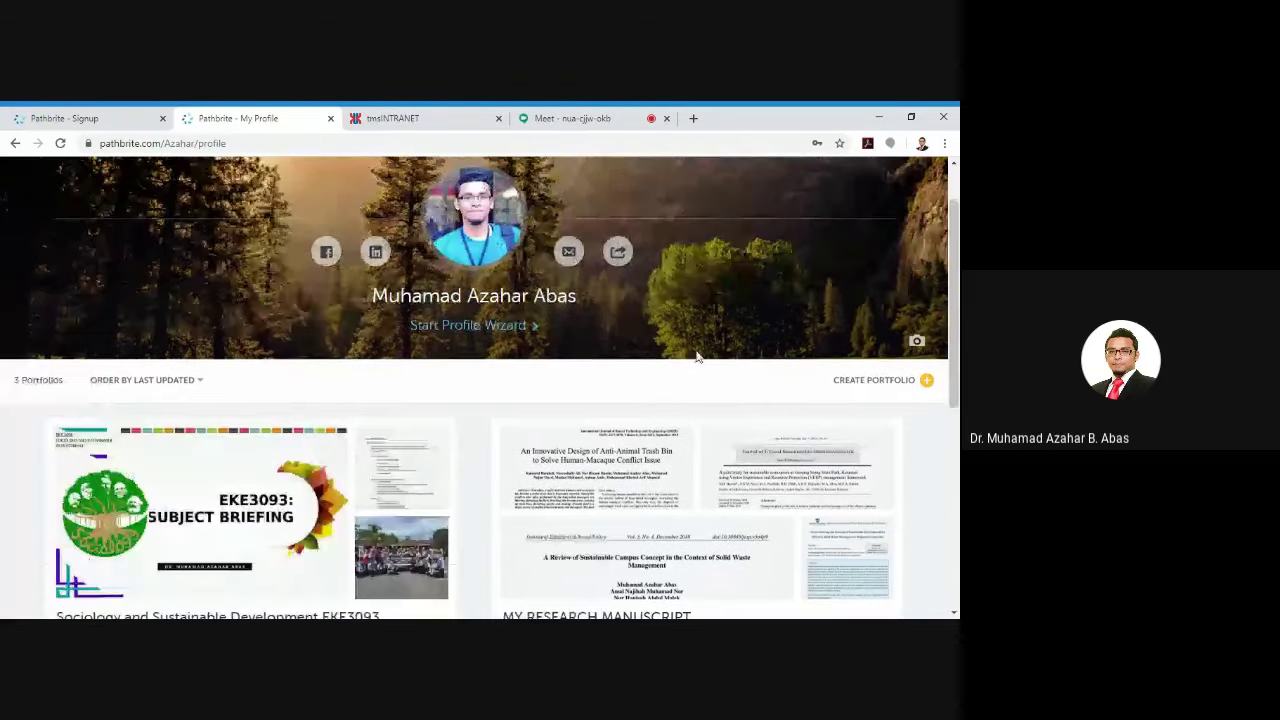
{"action": "left_click", "coordinate": [876, 380]}
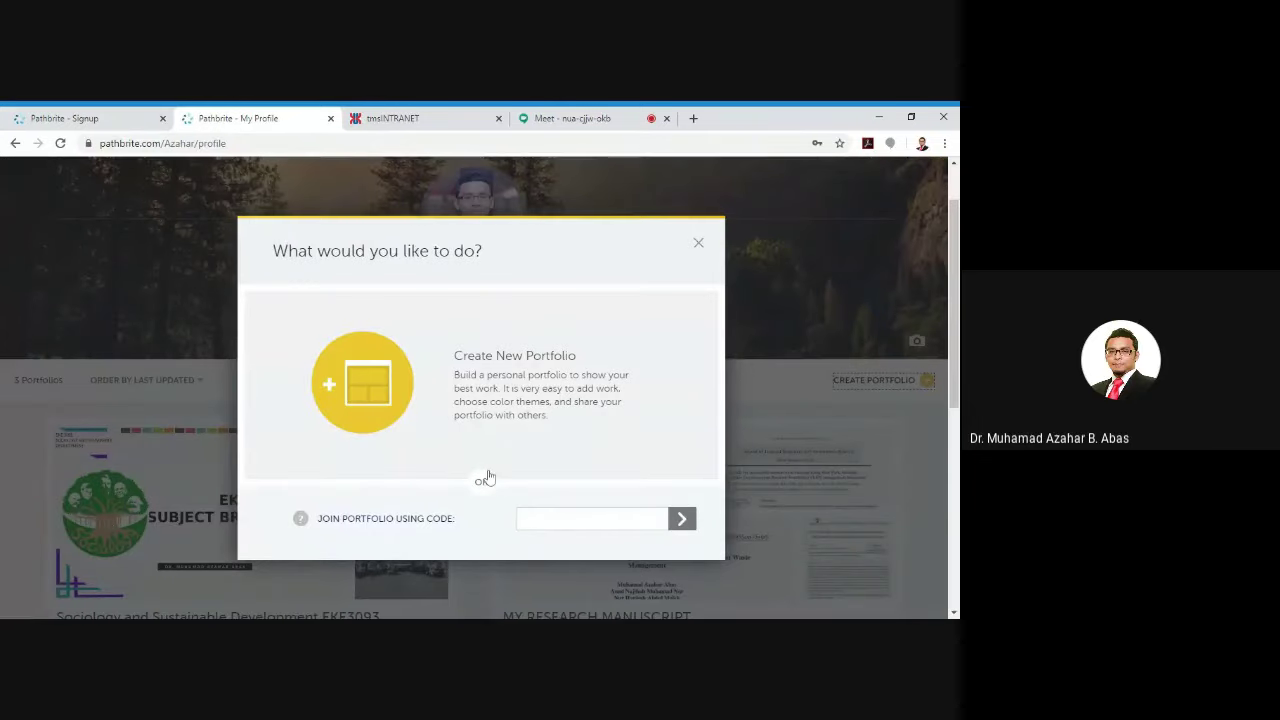
{"action": "left_click", "coordinate": [509, 464]}
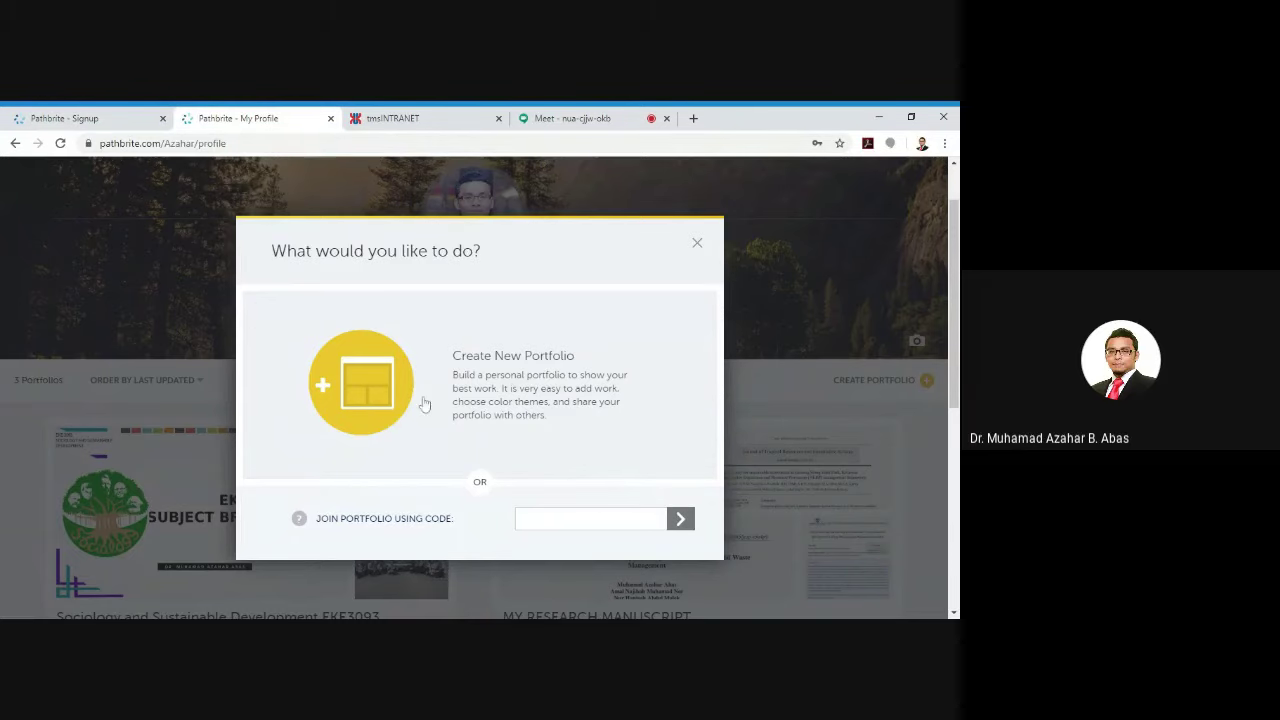
{"action": "left_click", "coordinate": [381, 399]}
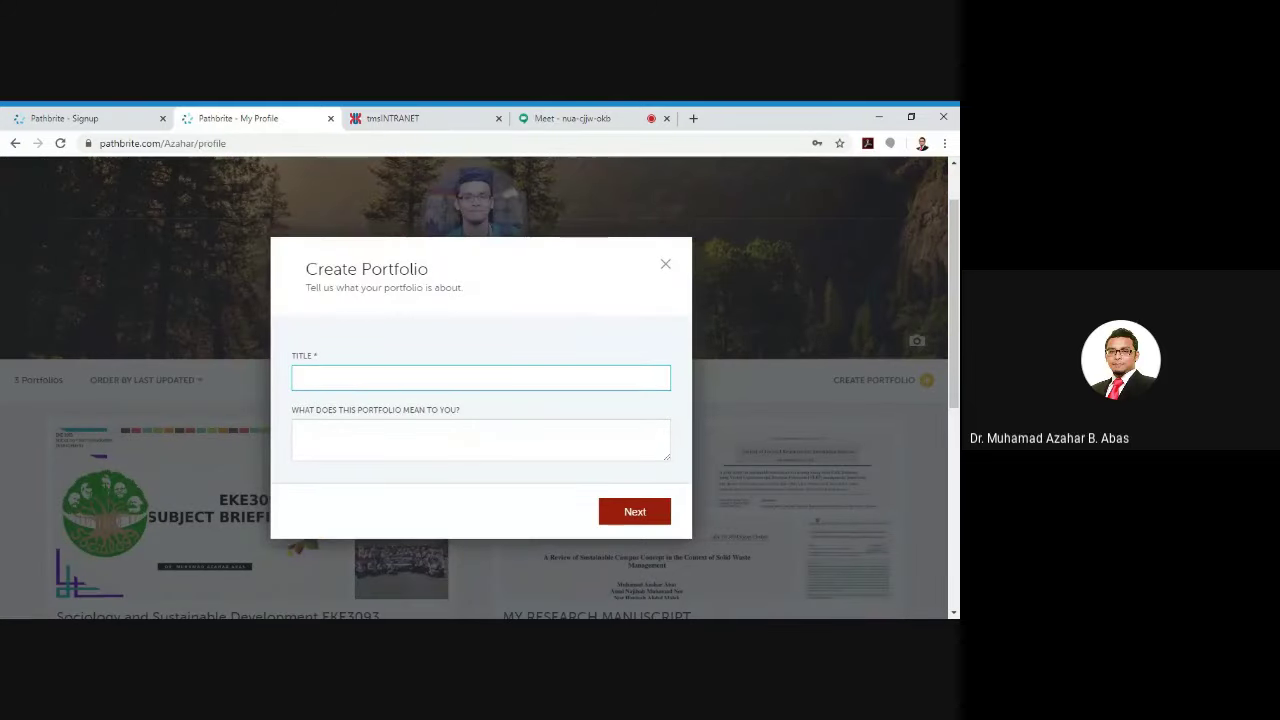
{"action": "type", "text": "EMS"}
{"action": "left_click", "coordinate": [298, 433]}
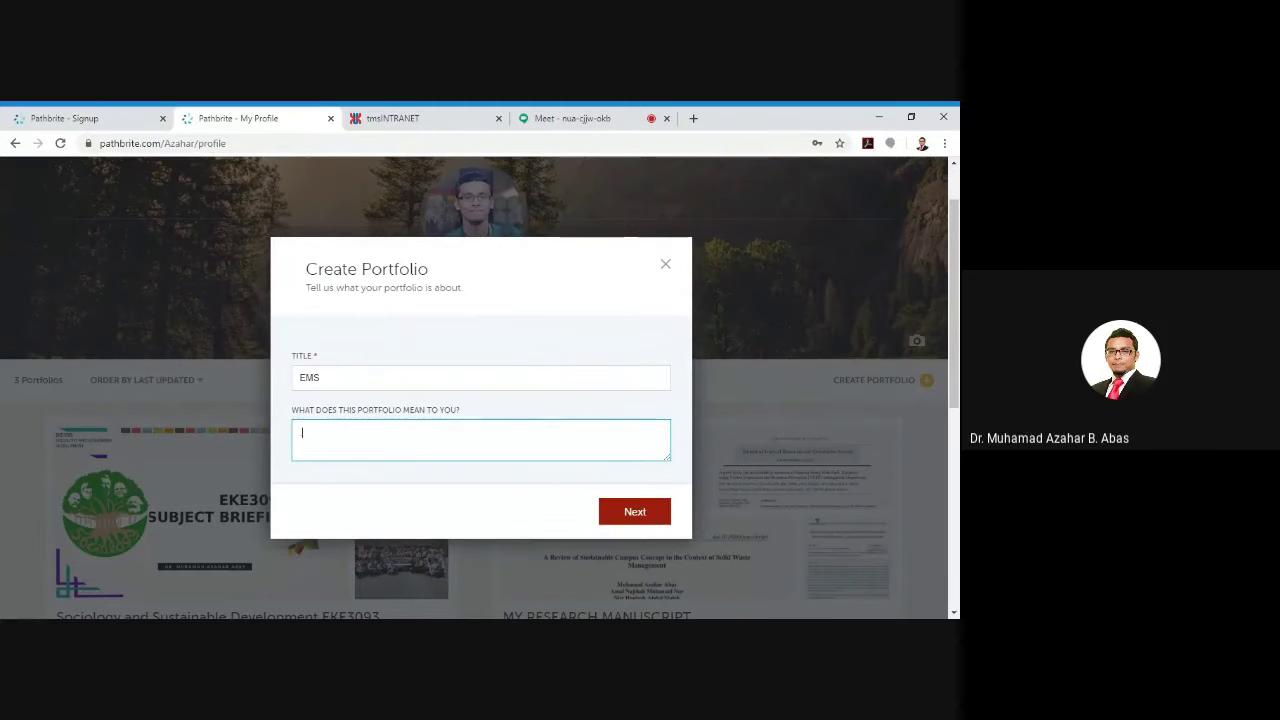
{"action": "type", "text": "...."}
Retitle the new portfolio "Environmental System Management (EMS) EKE3213", extend the placeholder description with dots, and create it.
{"action": "key", "text": "shift+Tab"}
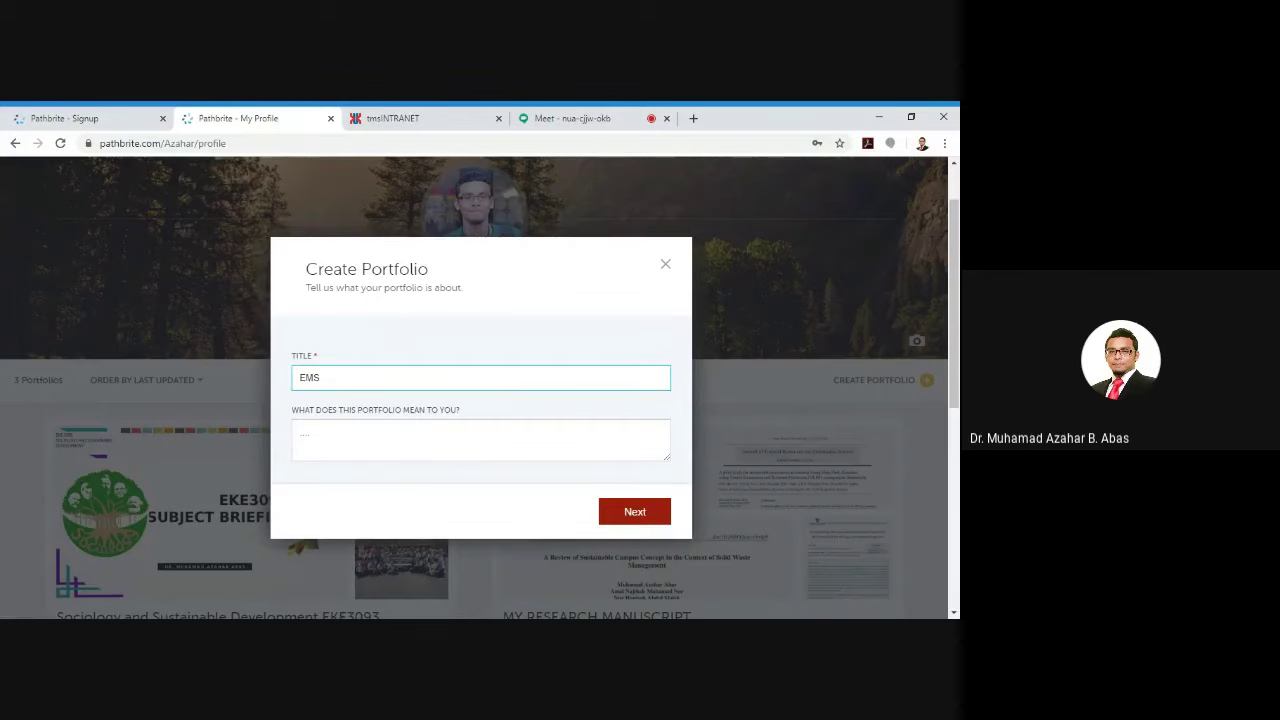
{"action": "type", "text": "Environmental System Manae"}
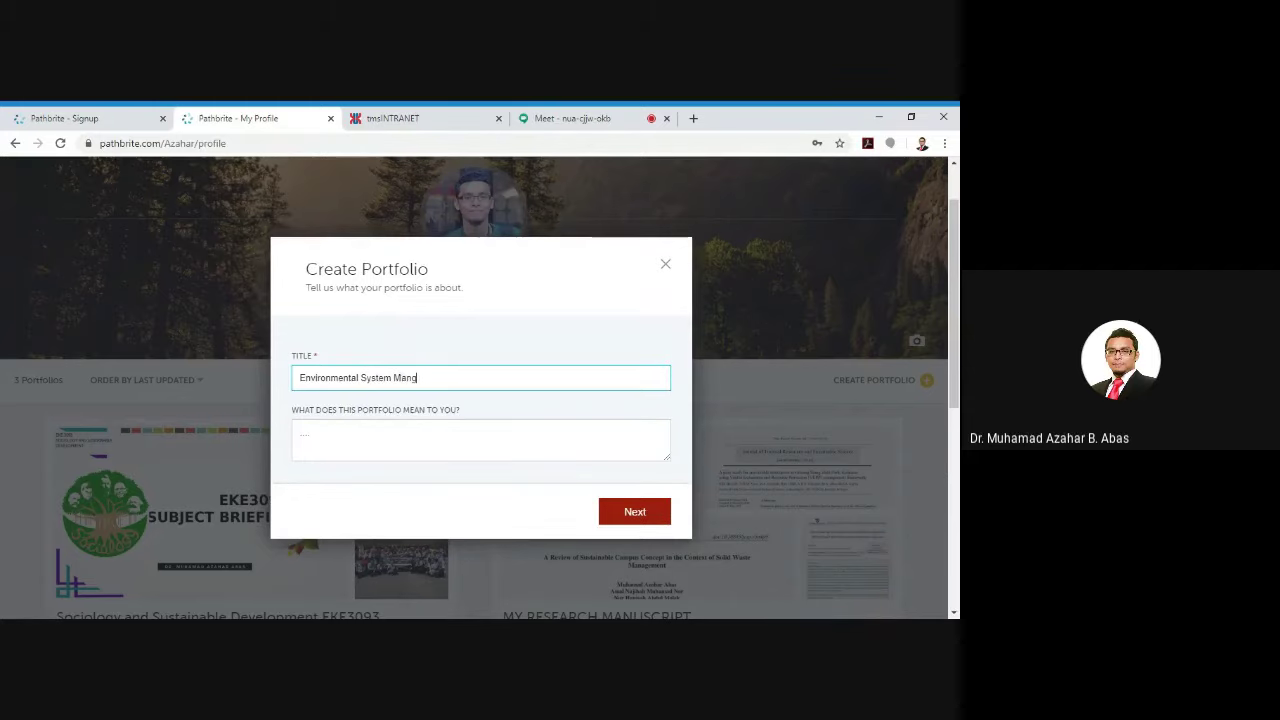
{"action": "type", "text": "ement (EKE"}
{"action": "key", "text": "BackSpace"}
{"action": "key", "text": "BackSpace"}
{"action": "key", "text": "BackSpace"}
{"action": "key", "text": "BackSpace"}
{"action": "key", "text": "BackSpace"}
{"action": "type", "text": "EMS) EKE3213"}
{"action": "key", "text": "Tab"}
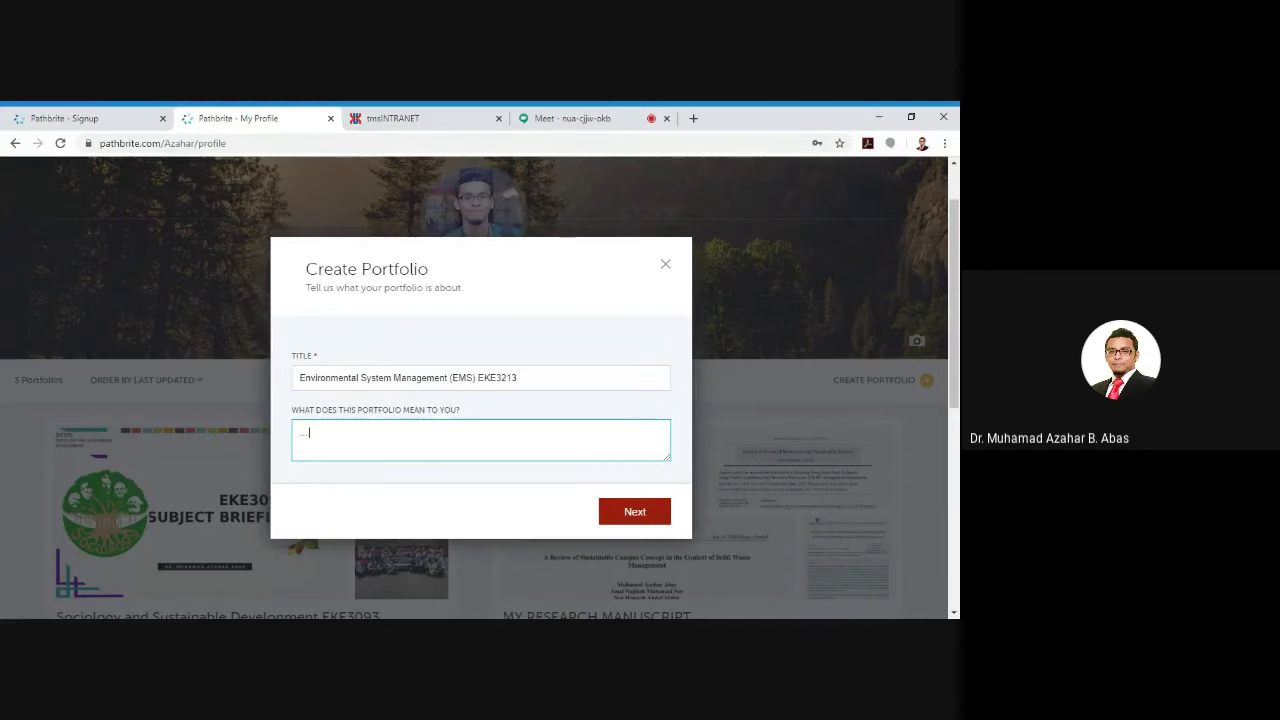
{"action": "type", "text": "..."}
{"action": "left_click", "coordinate": [624, 522]}
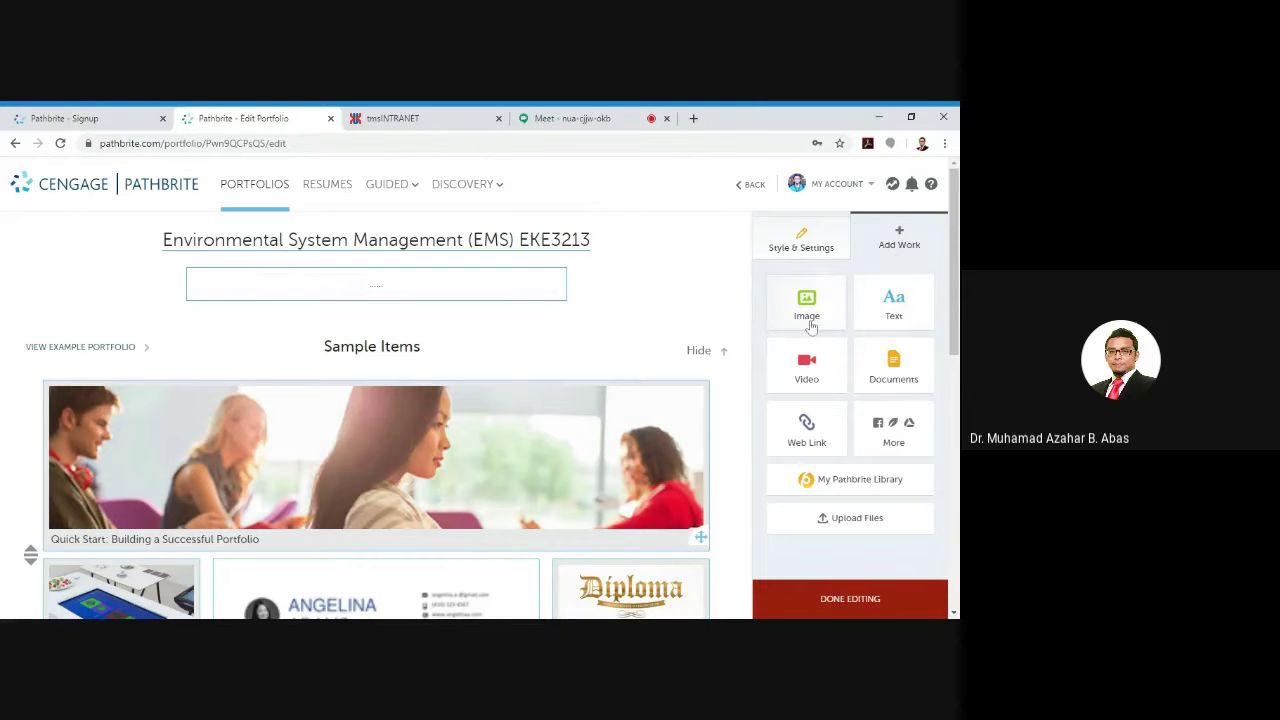
Start a text item for the portfolio and write "testing" as its body text.
{"action": "left_click", "coordinate": [882, 306]}
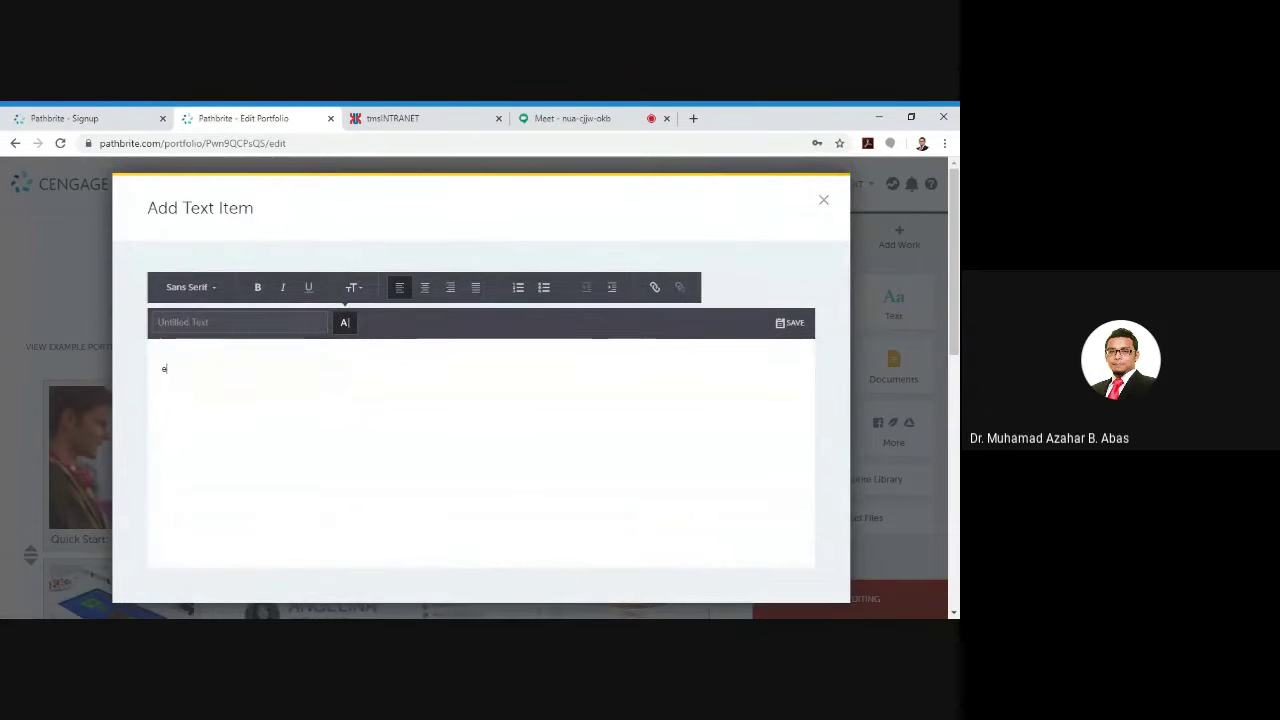
{"action": "type", "text": "tetsing"}
{"action": "key", "text": "BackSpace"}
{"action": "key", "text": "BackSpace"}
{"action": "key", "text": "BackSpace"}
{"action": "key", "text": "BackSpace"}
{"action": "key", "text": "BackSpace"}
{"action": "key", "text": "BackSpace"}
{"action": "key", "text": "BackSpace"}
{"action": "type", "text": "testing"}
Give the text item the title "Test" and save it to the portfolio.
{"action": "left_click", "coordinate": [789, 322]}
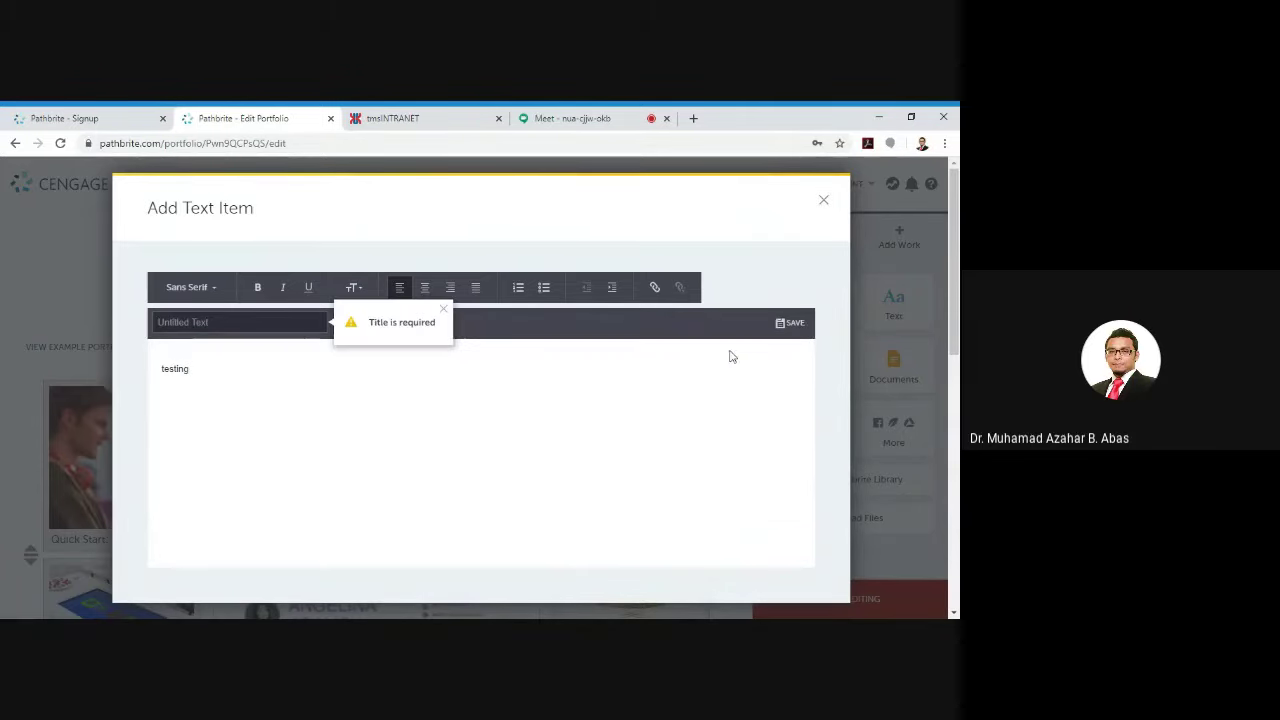
{"action": "left_click", "coordinate": [224, 326]}
{"action": "type", "text": "Test"}
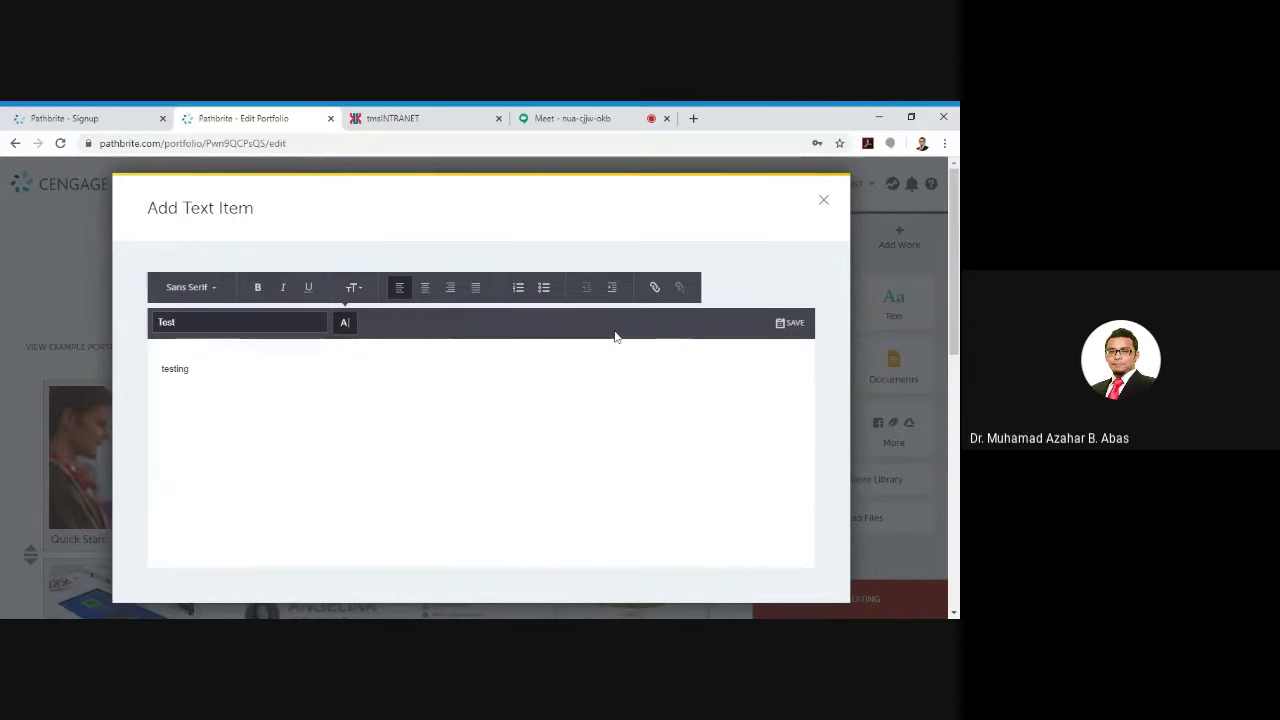
{"action": "left_click", "coordinate": [791, 324]}
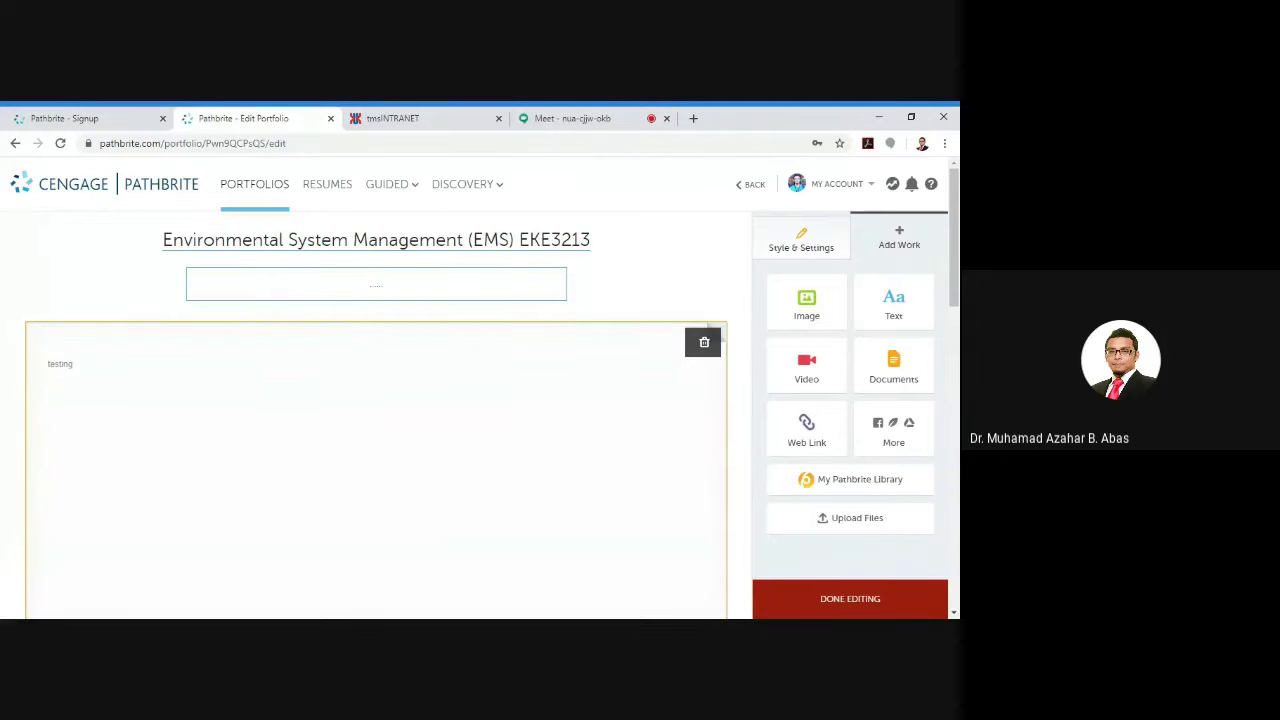
Apply the Dark theme to the portfolio, comparing it with Light, and view the available categories.
{"action": "left_click", "coordinate": [822, 243]}
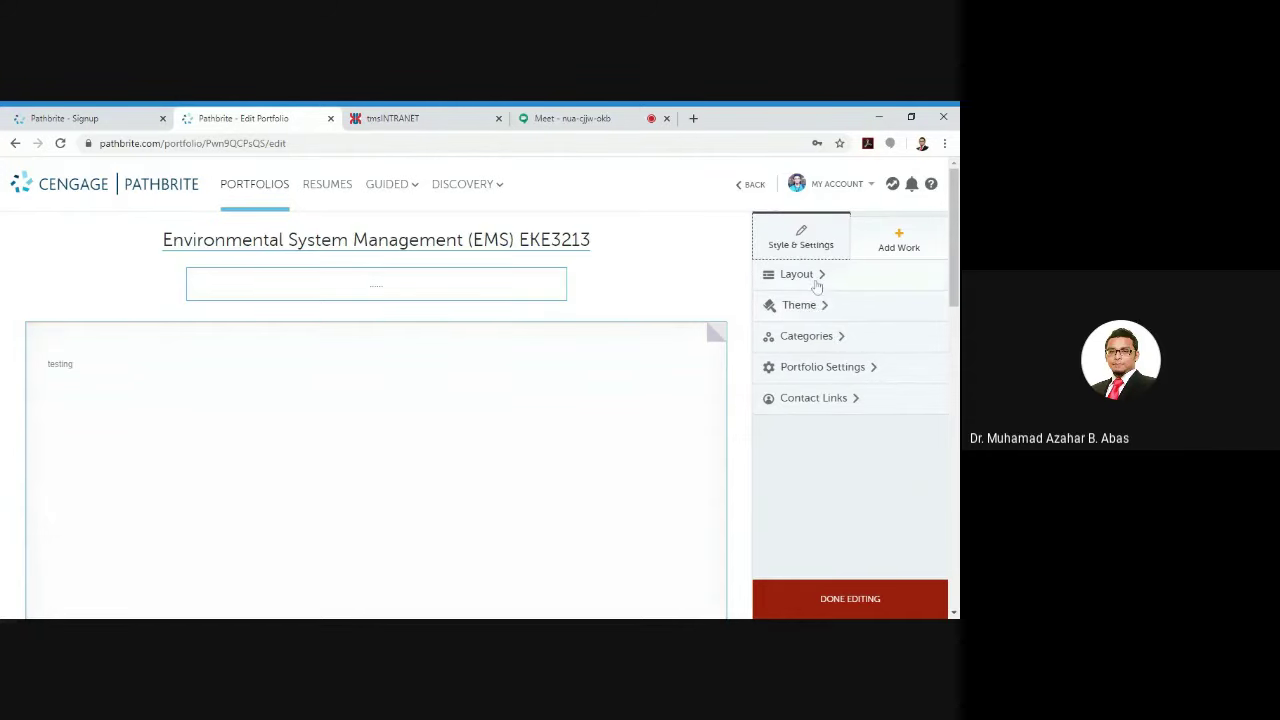
{"action": "left_click", "coordinate": [816, 279]}
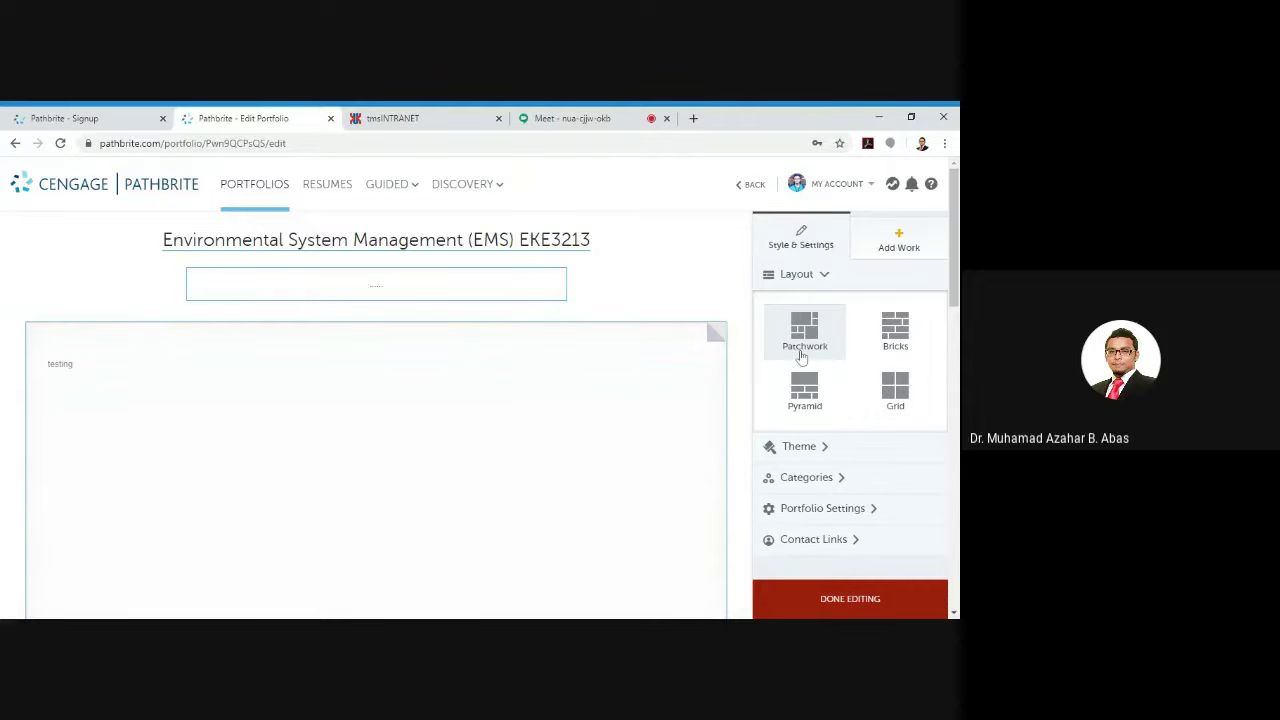
{"action": "left_click", "coordinate": [832, 452]}
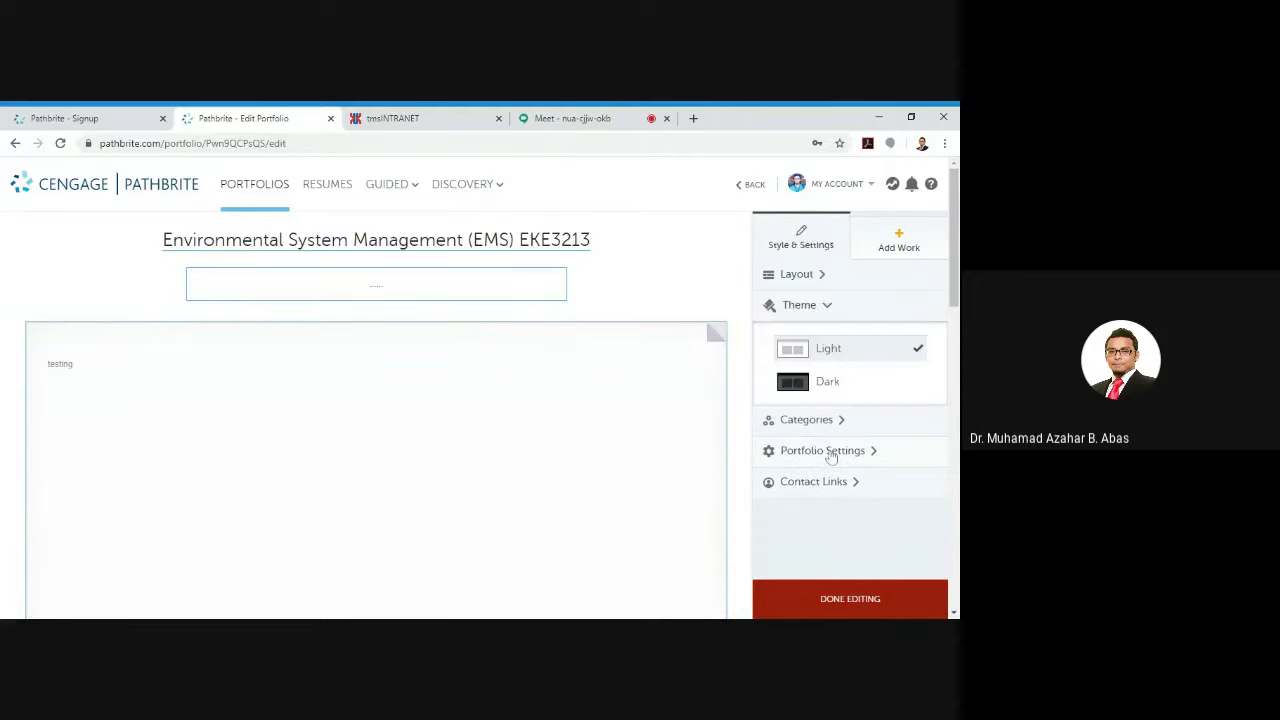
{"action": "left_click", "coordinate": [811, 389]}
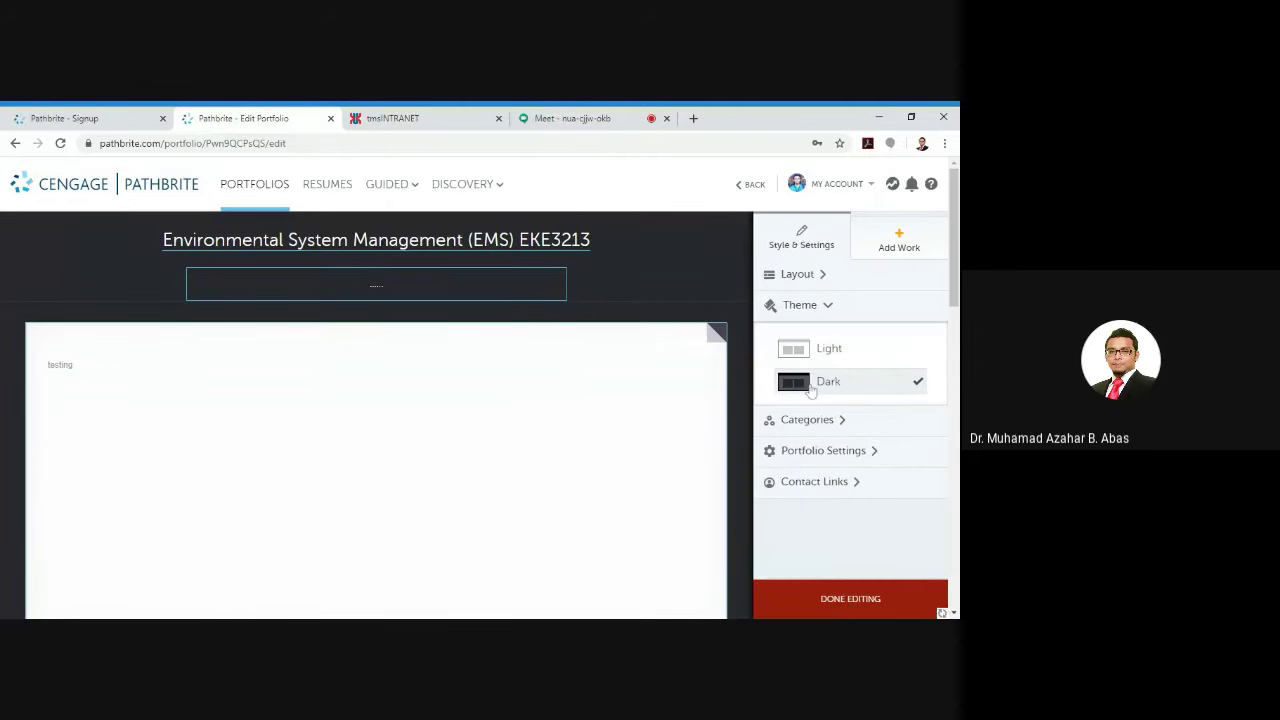
{"action": "left_click", "coordinate": [814, 350]}
{"action": "left_click", "coordinate": [820, 385]}
{"action": "left_click", "coordinate": [808, 420]}
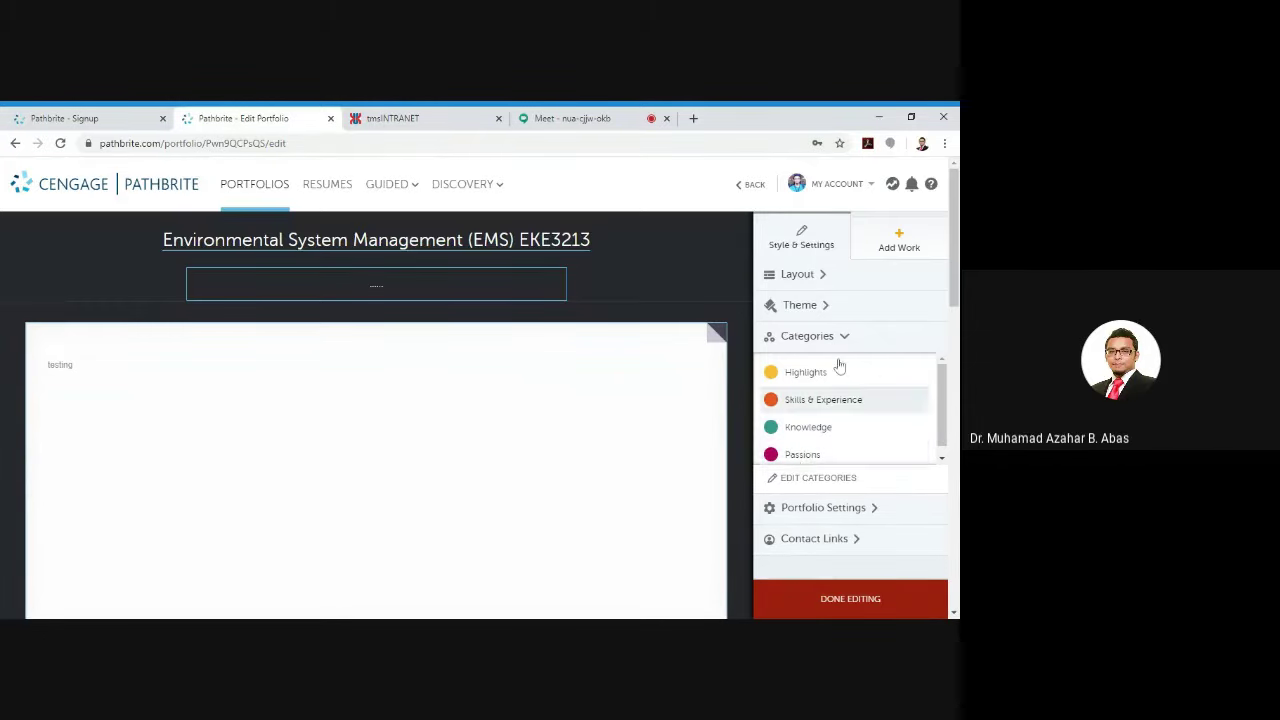
Try to upload four files to the portfolio, then dismiss the import dialog.
{"action": "left_click", "coordinate": [910, 245]}
{"action": "scroll", "coordinate": [459, 444], "scroll_direction": "down", "scroll_amount": 1}
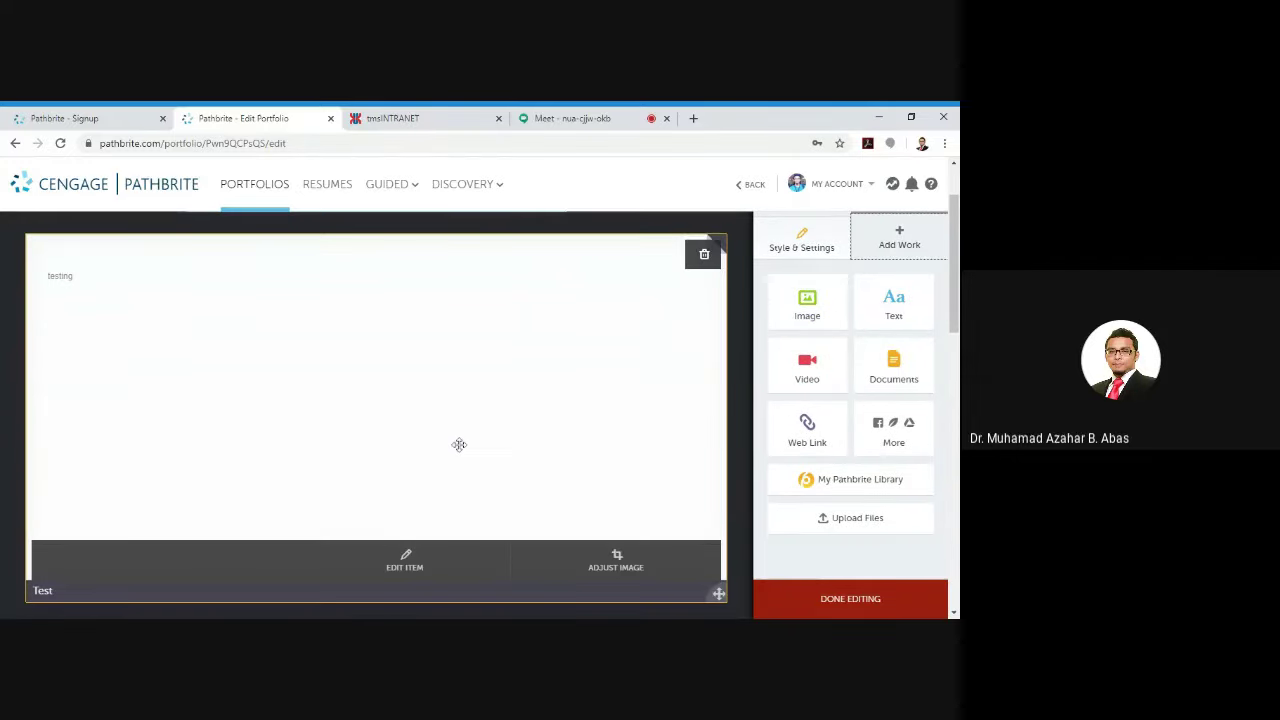
{"action": "scroll", "coordinate": [459, 444], "scroll_direction": "up", "scroll_amount": 1}
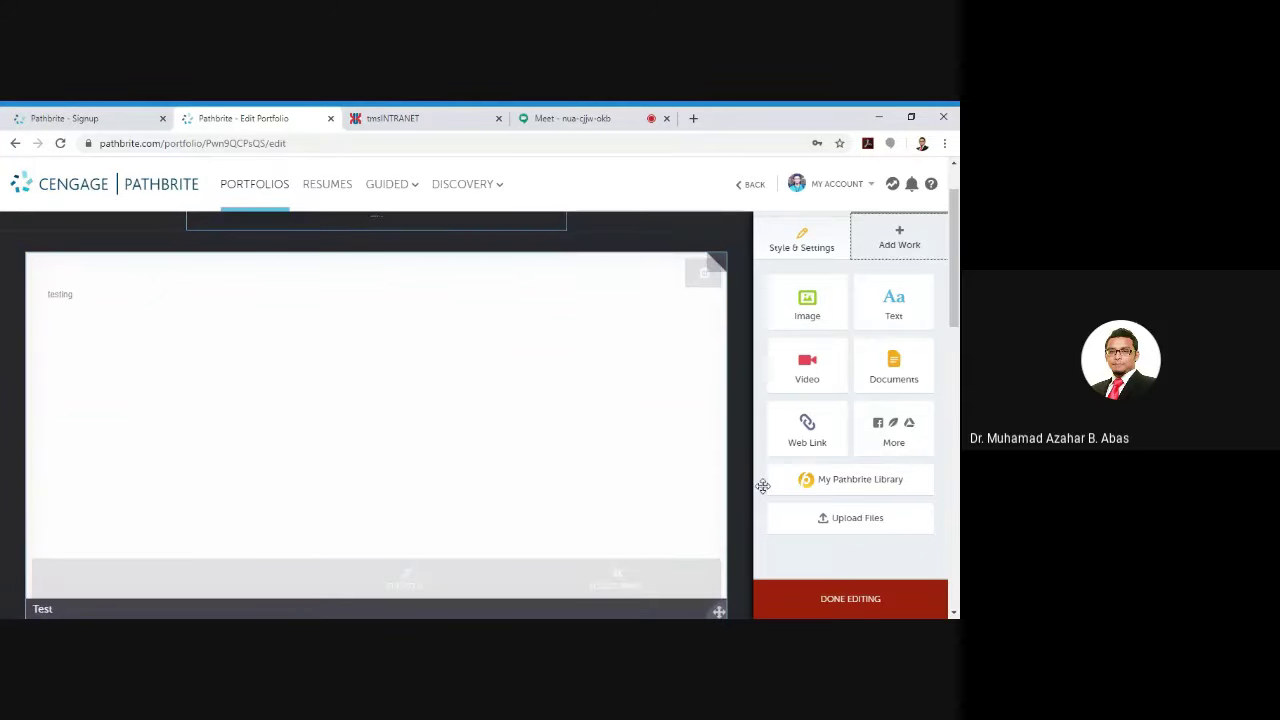
{"action": "left_click", "coordinate": [829, 525]}
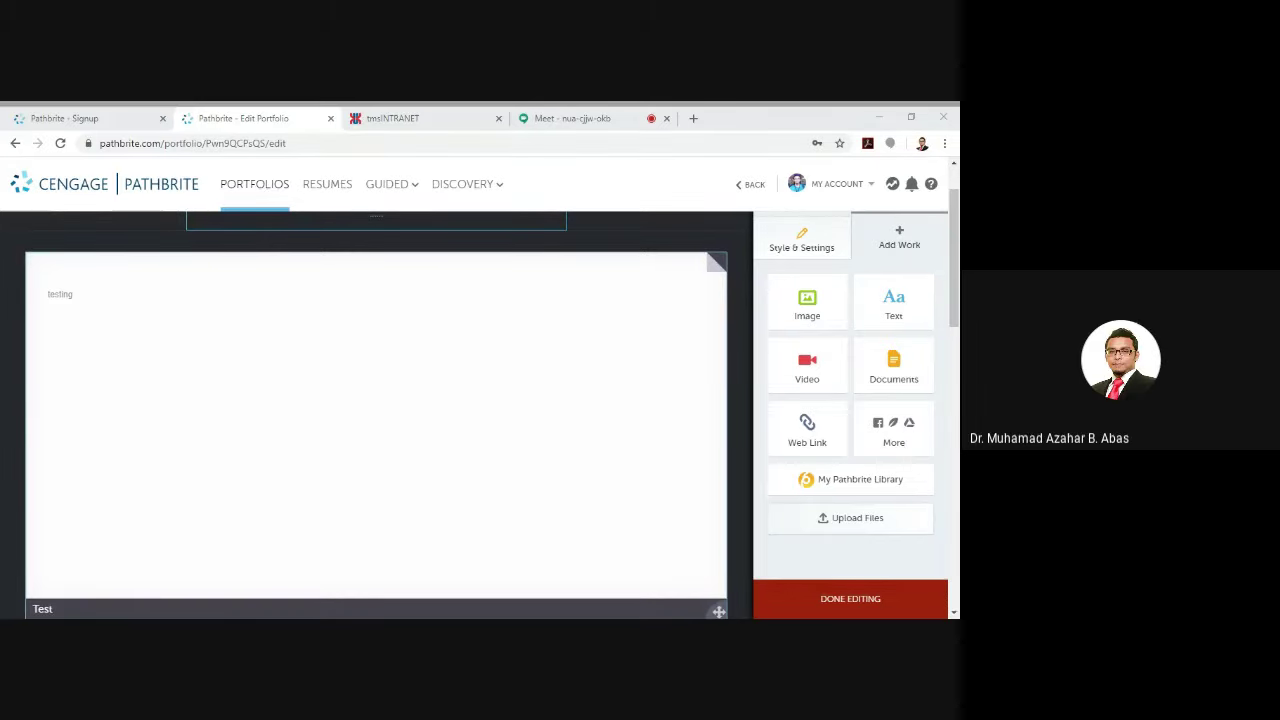
{"action": "key", "text": "alt+Tab"}
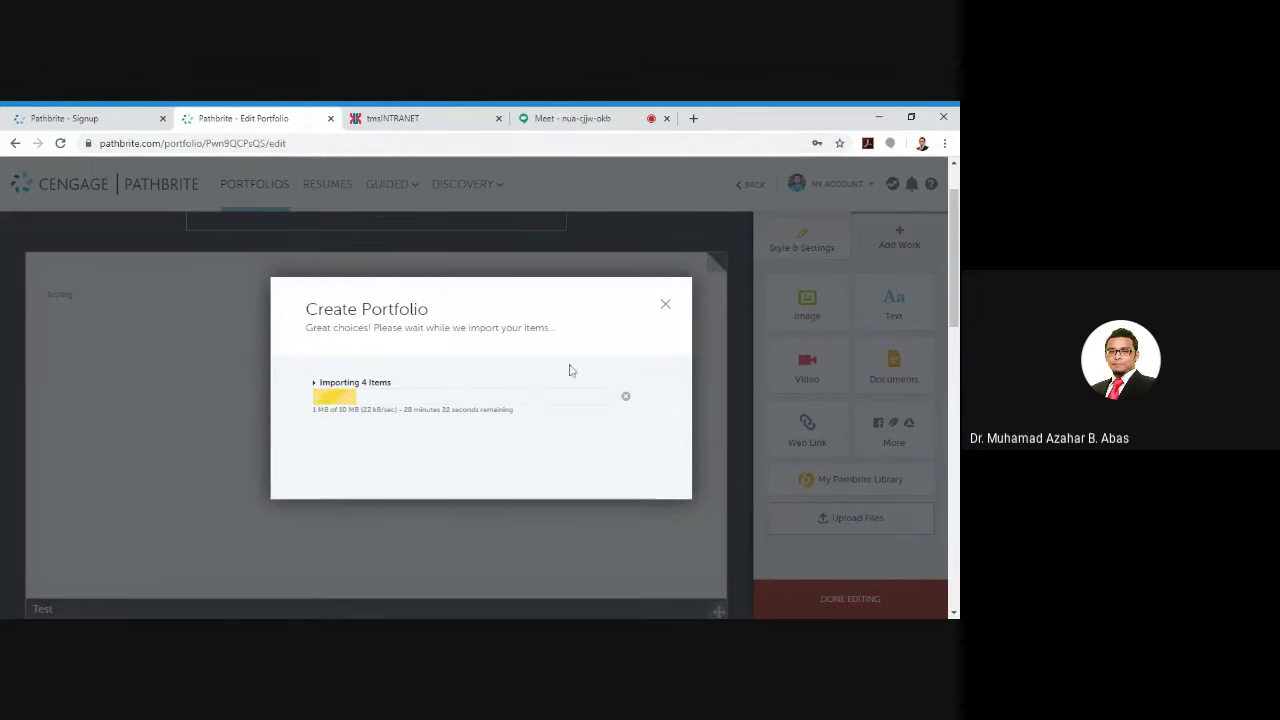
{"action": "left_click", "coordinate": [666, 306]}
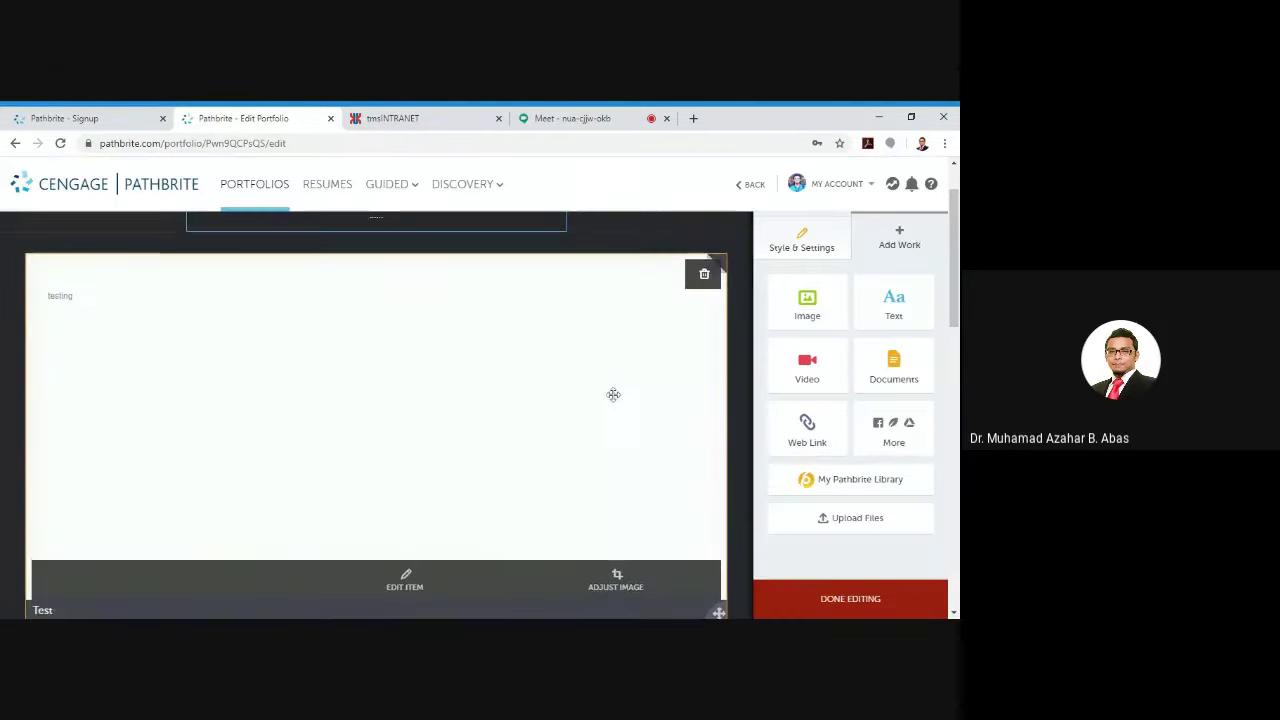
Return to the portfolio list and open the Sociology and Sustainable Development EKE3093 portfolio for editing.
{"action": "left_click", "coordinate": [262, 189]}
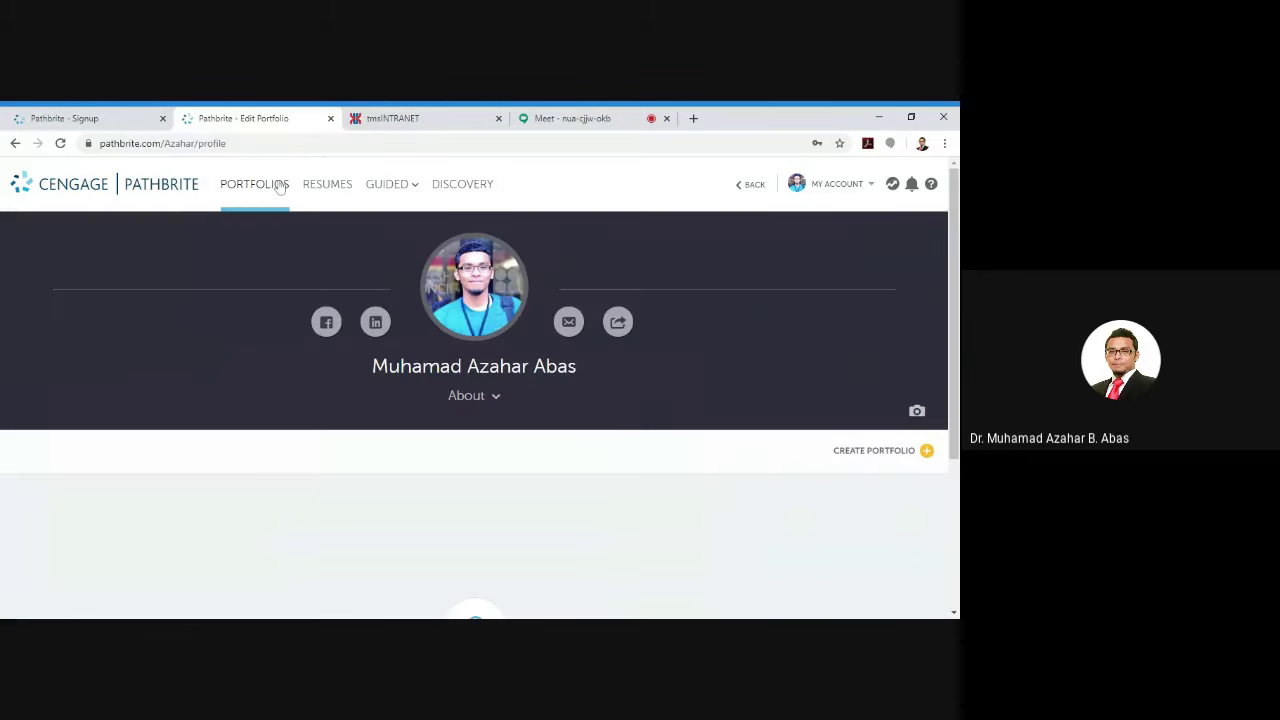
{"action": "scroll", "coordinate": [284, 360], "scroll_direction": "down", "scroll_amount": 3}
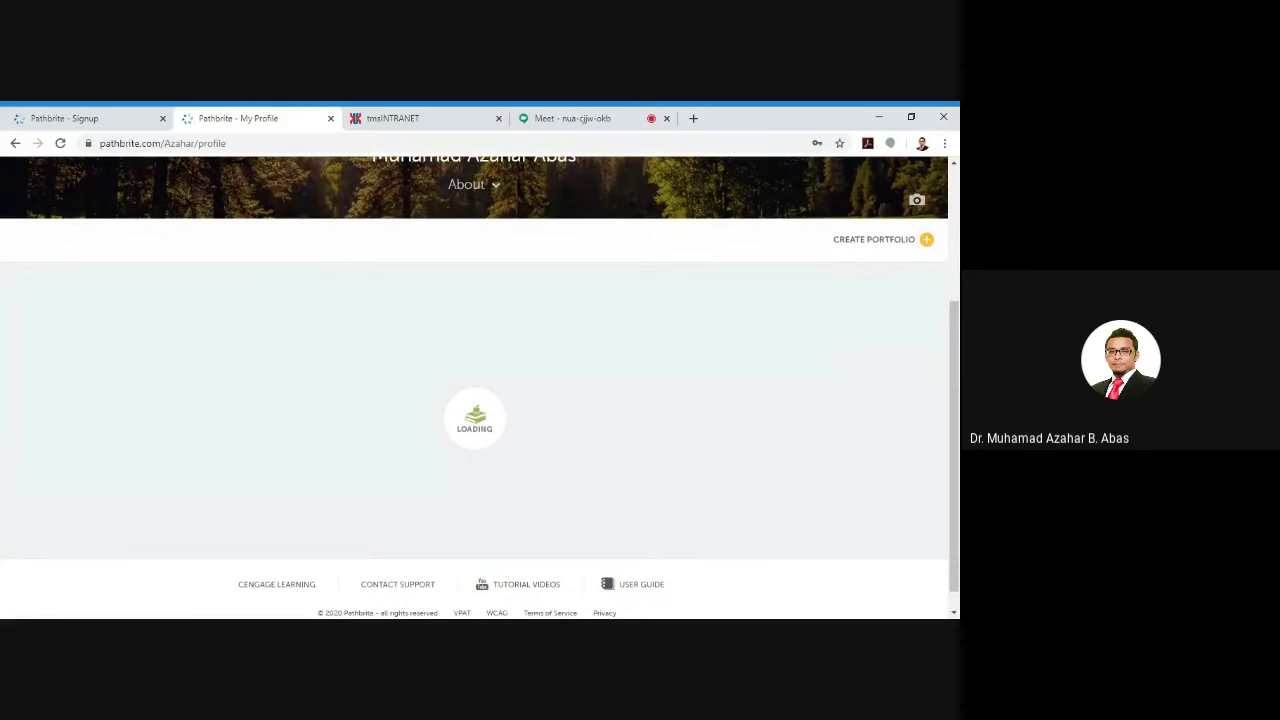
{"action": "mouse_move", "coordinate": [252, 458]}
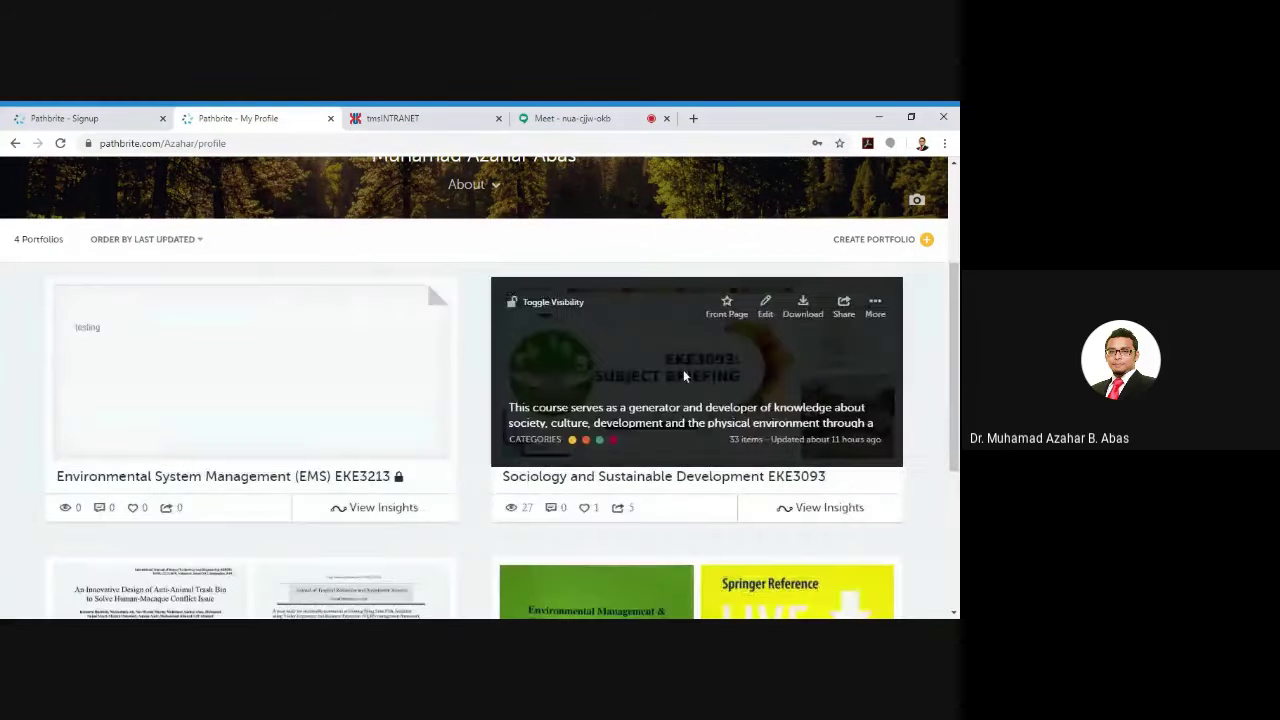
{"action": "left_click", "coordinate": [683, 369]}
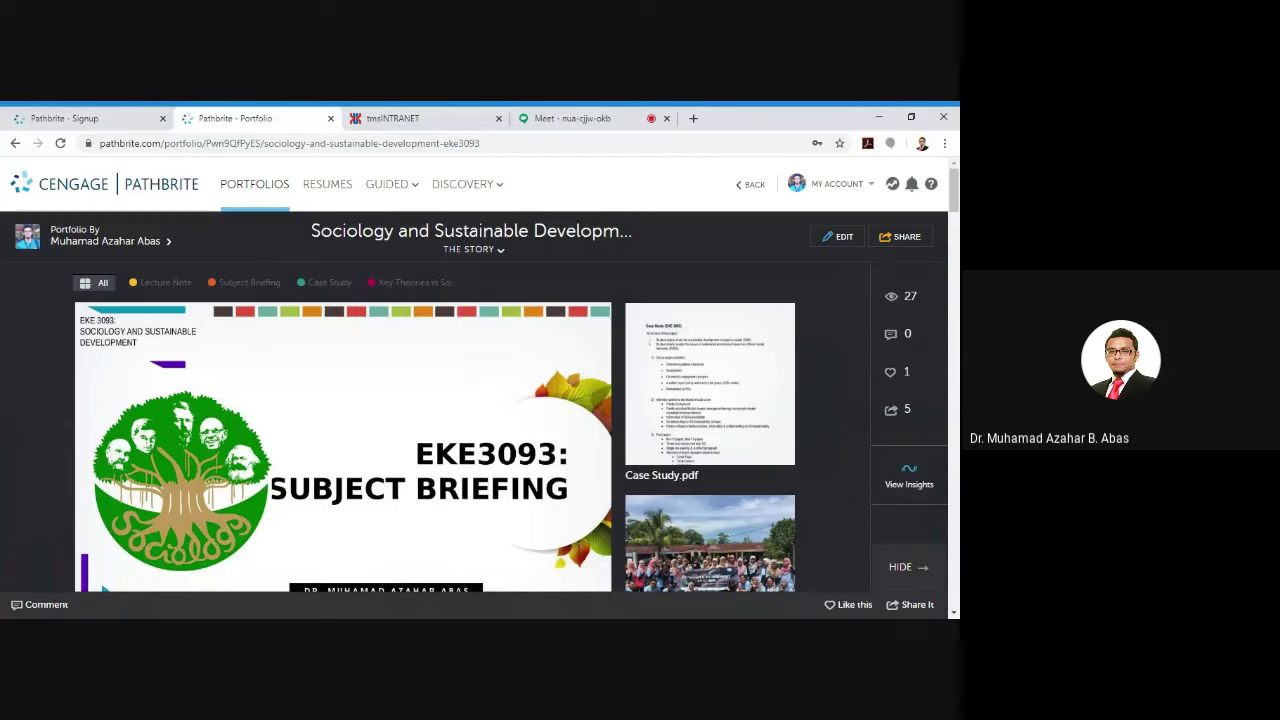
{"action": "left_click", "coordinate": [830, 238]}
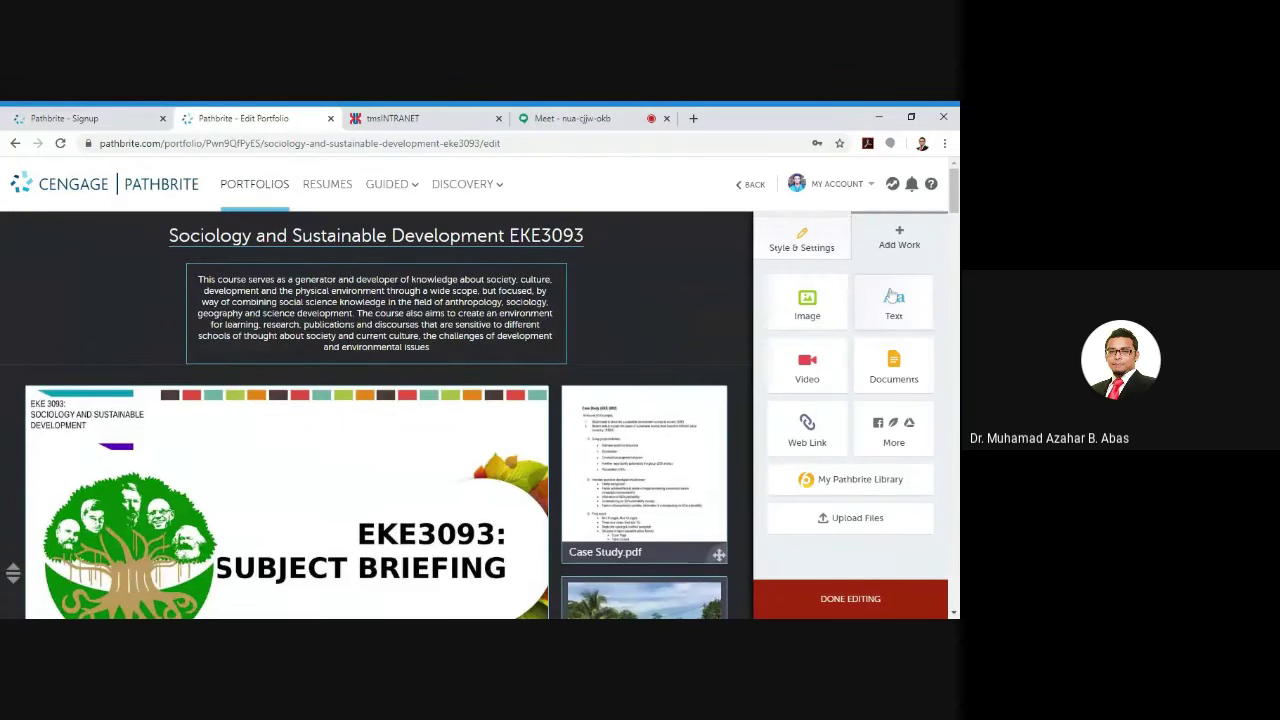
Look through the images, videos, student slides and lecture notes in the Sociology and Sustainable Development EKE3093 portfolio.
{"action": "scroll", "coordinate": [620, 400], "scroll_direction": "down", "scroll_amount": 3}
{"action": "scroll", "coordinate": [537, 418], "scroll_direction": "up", "scroll_amount": 3}
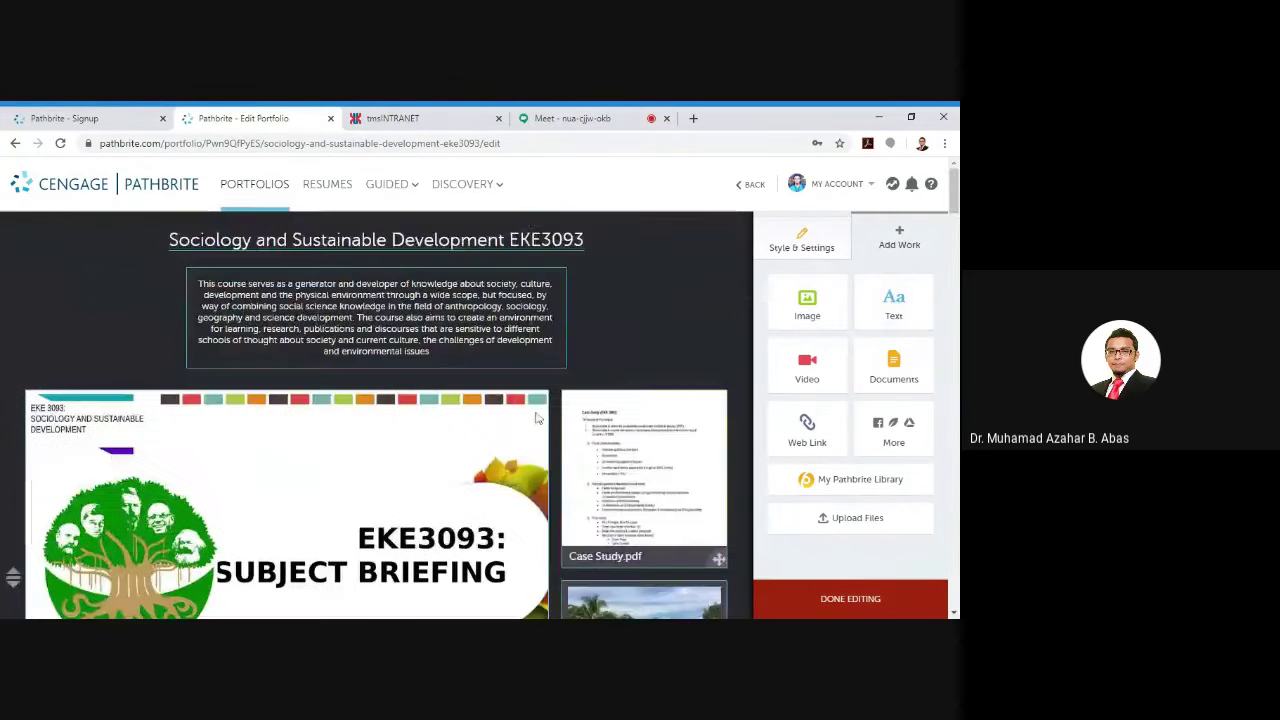
{"action": "scroll", "coordinate": [510, 410], "scroll_direction": "down", "scroll_amount": 10}
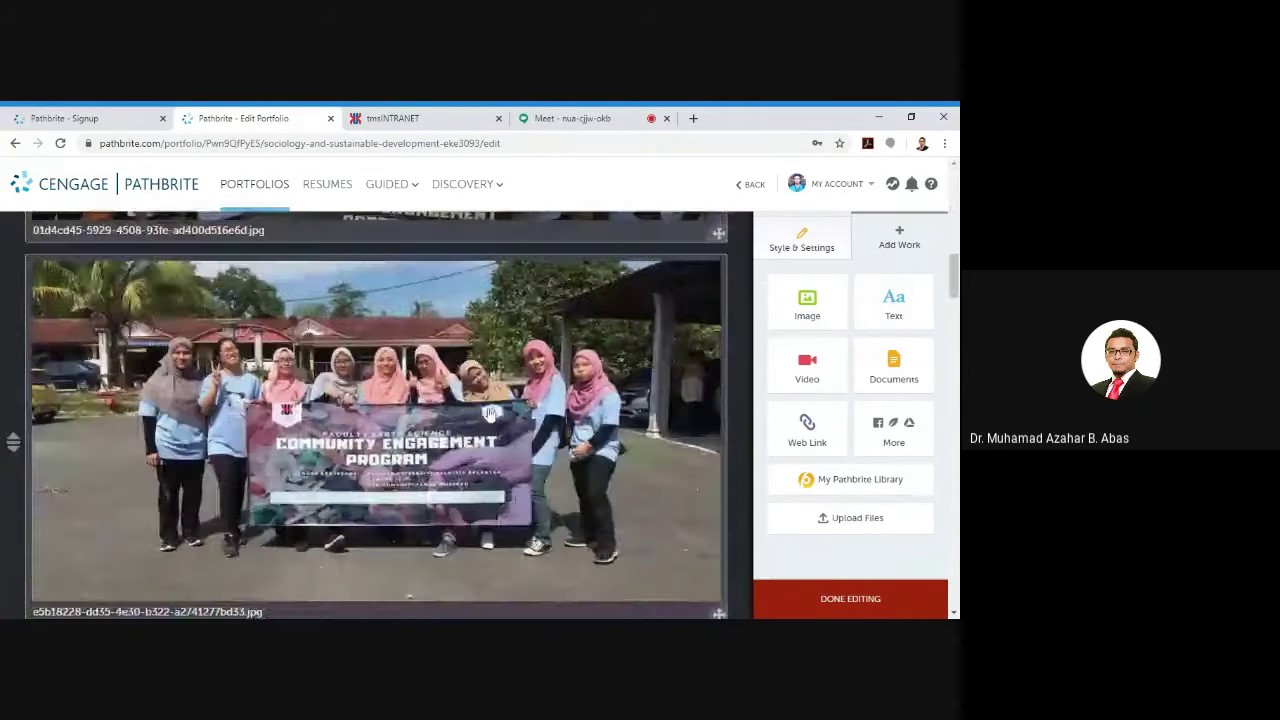
{"action": "scroll", "coordinate": [487, 405], "scroll_direction": "down", "scroll_amount": 5}
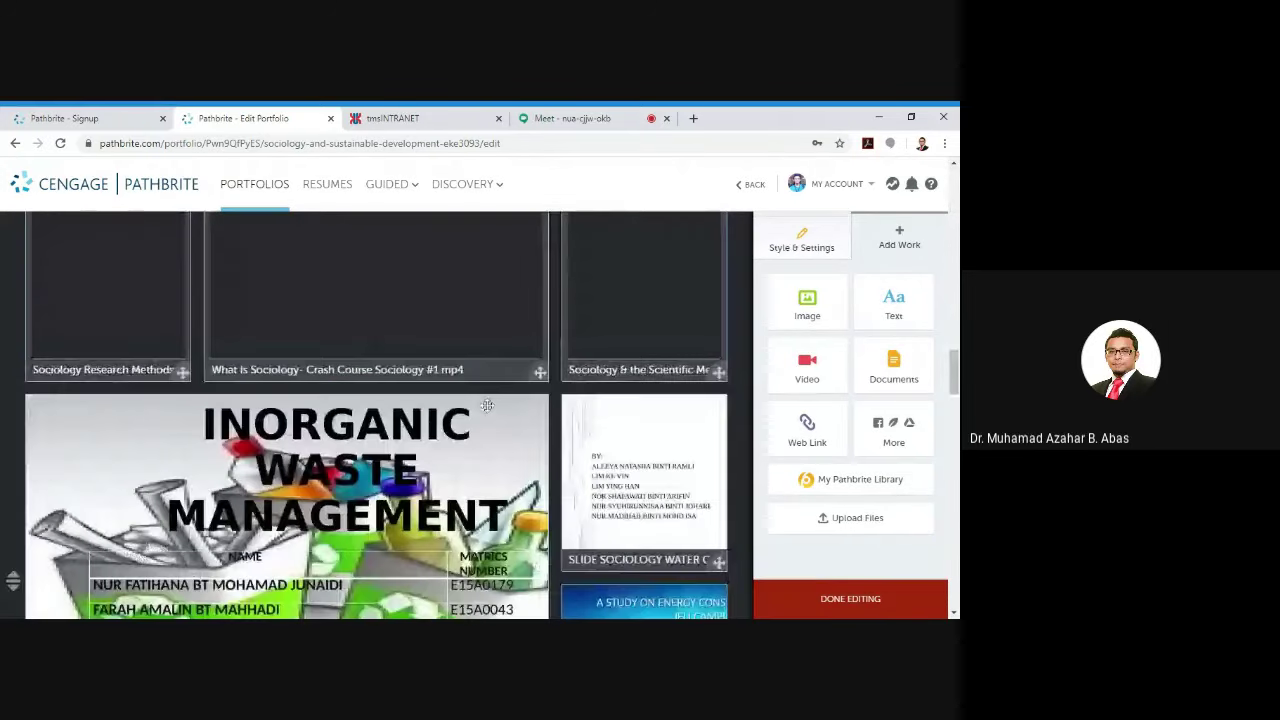
{"action": "scroll", "coordinate": [487, 405], "scroll_direction": "down", "scroll_amount": 10}
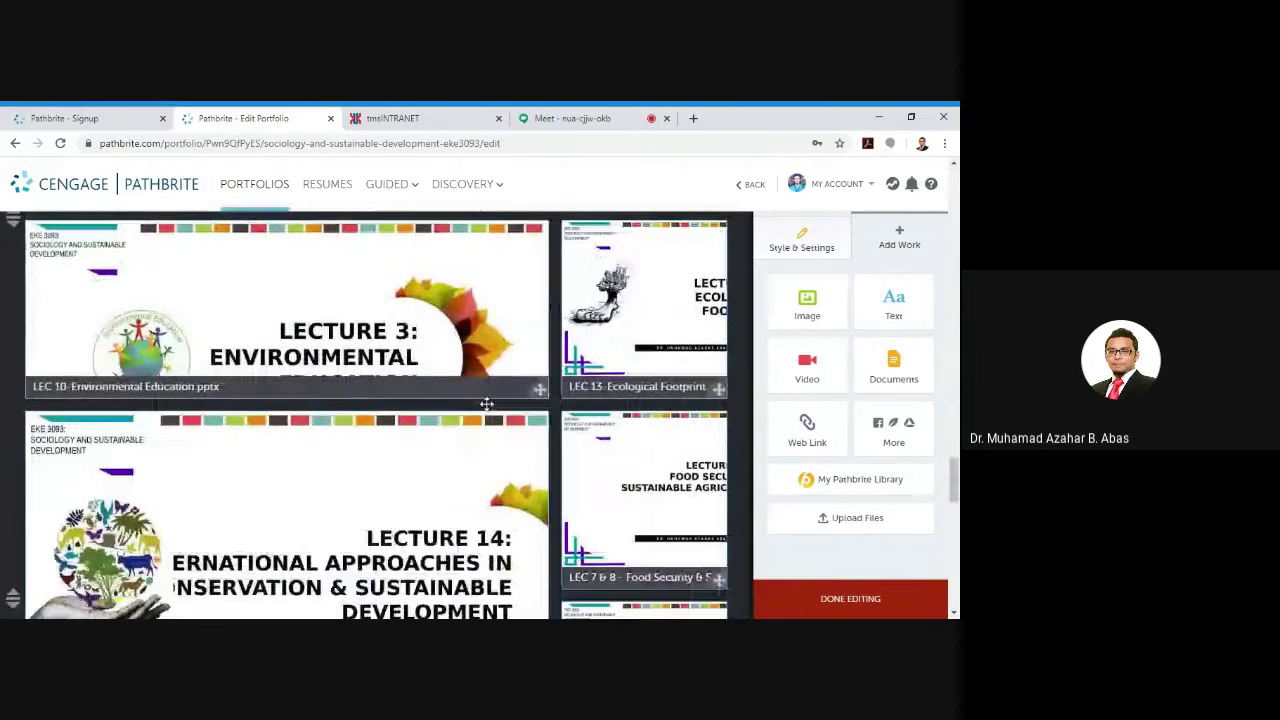
{"action": "scroll", "coordinate": [488, 408], "scroll_direction": "down", "scroll_amount": 3}
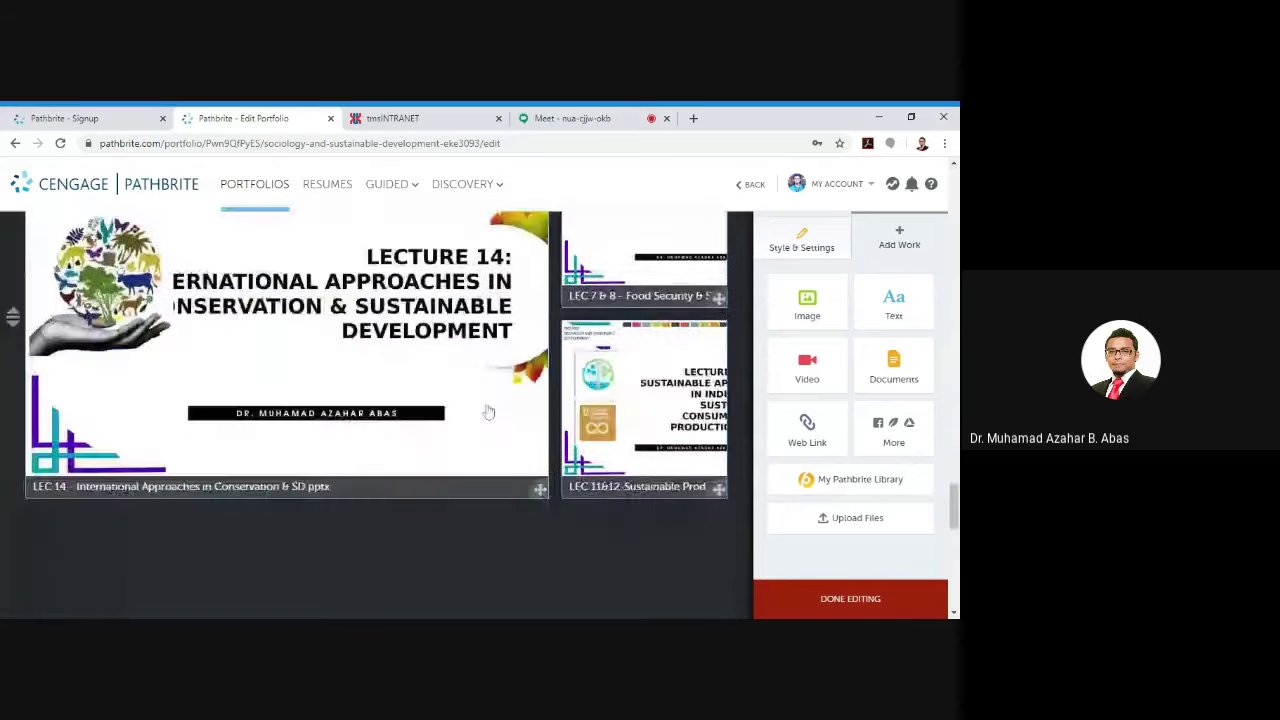
{"action": "scroll", "coordinate": [488, 412], "scroll_direction": "down", "scroll_amount": 3}
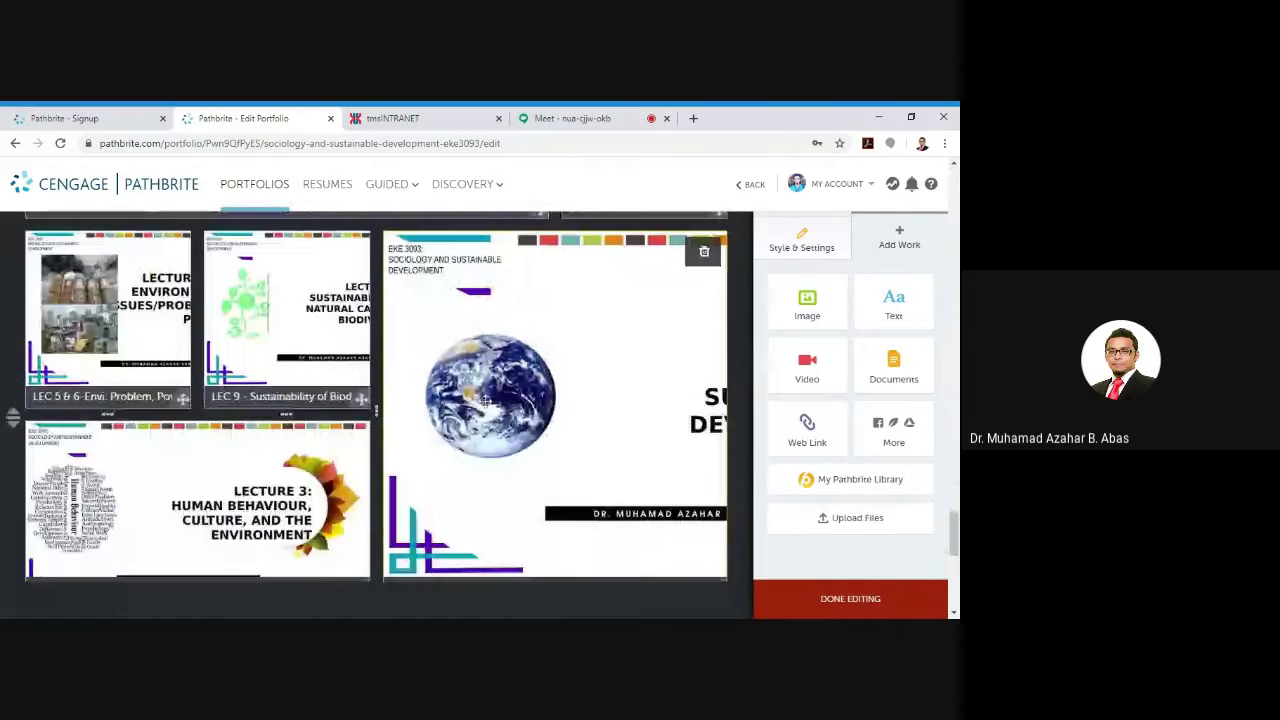
{"action": "scroll", "coordinate": [487, 402], "scroll_direction": "down", "scroll_amount": 3}
{"action": "scroll", "coordinate": [488, 404], "scroll_direction": "up", "scroll_amount": 2}
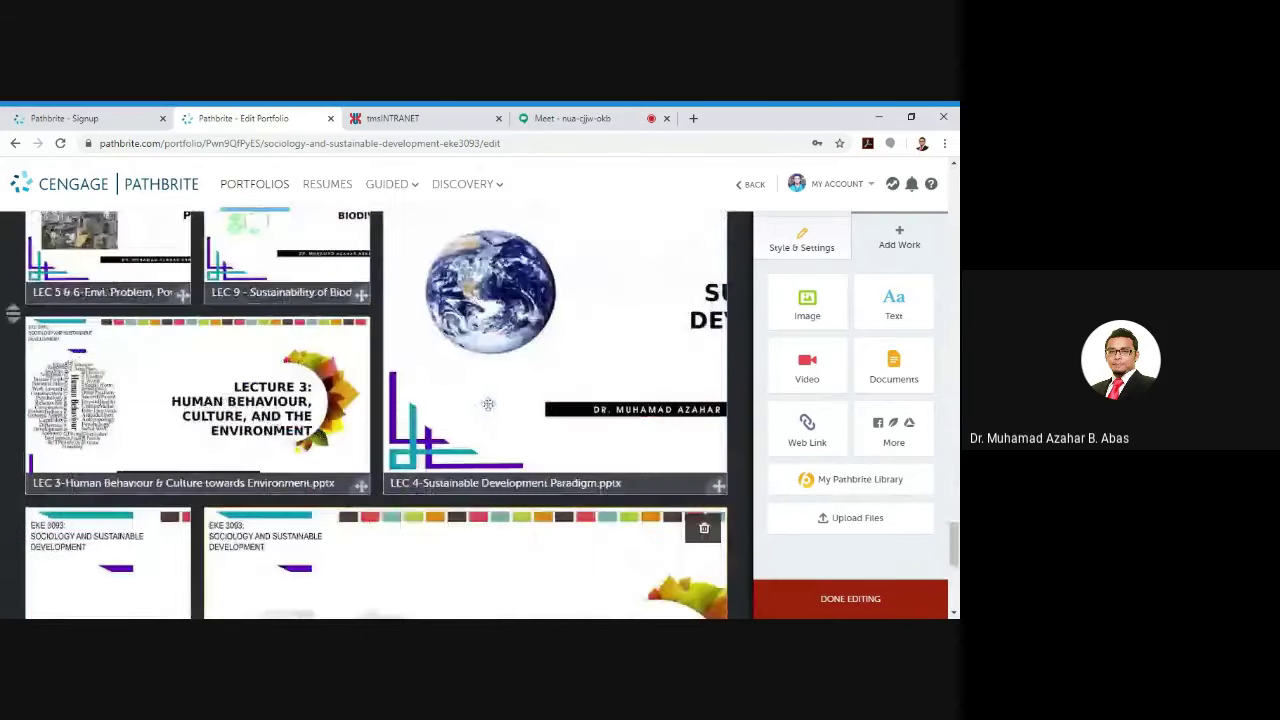
{"action": "scroll", "coordinate": [488, 404], "scroll_direction": "up", "scroll_amount": 3}
{"action": "scroll", "coordinate": [490, 404], "scroll_direction": "up", "scroll_amount": 15}
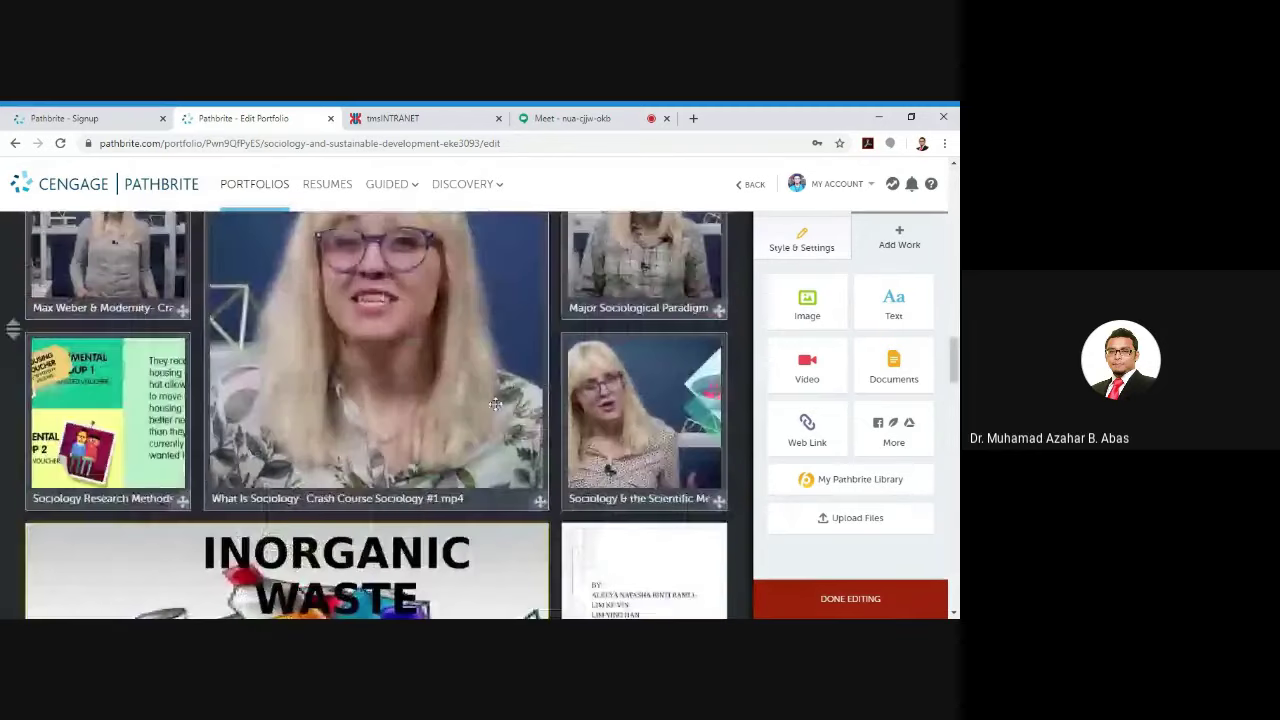
{"action": "scroll", "coordinate": [497, 405], "scroll_direction": "up", "scroll_amount": 6}
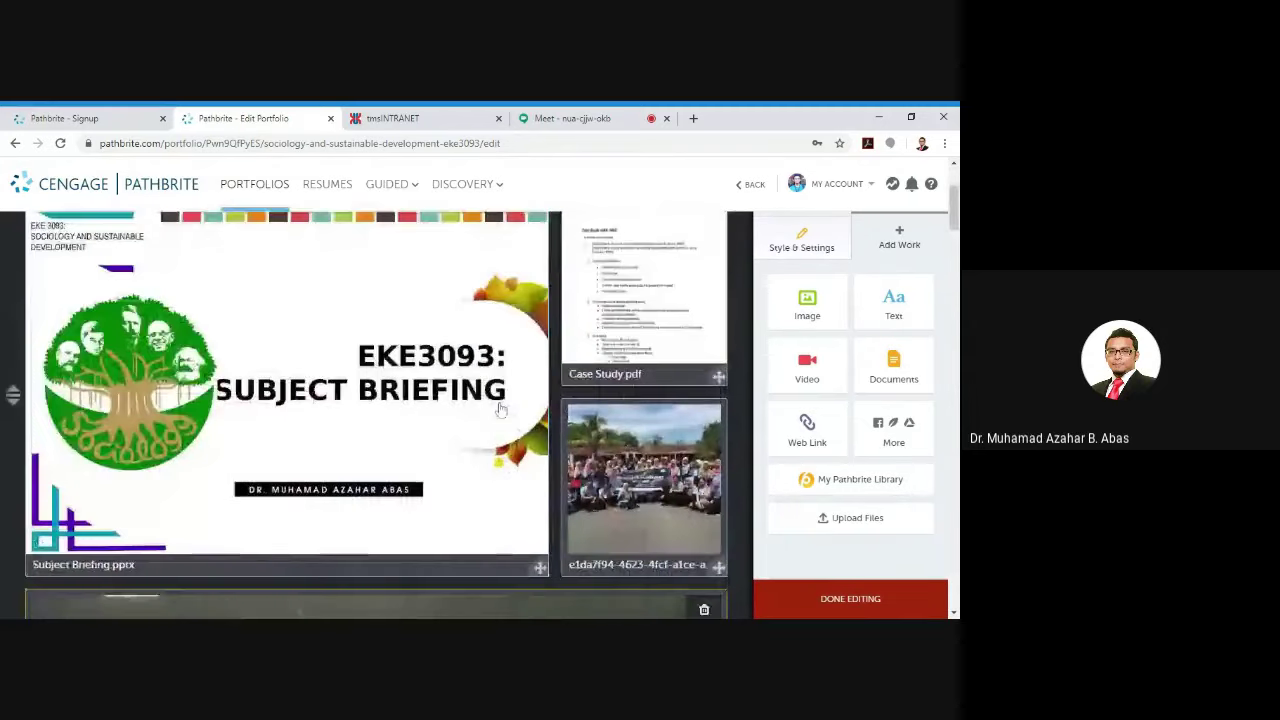
Review the categories of the EKE3093 portfolio and open them for editing.
{"action": "left_click", "coordinate": [801, 240]}
{"action": "left_click", "coordinate": [806, 336]}
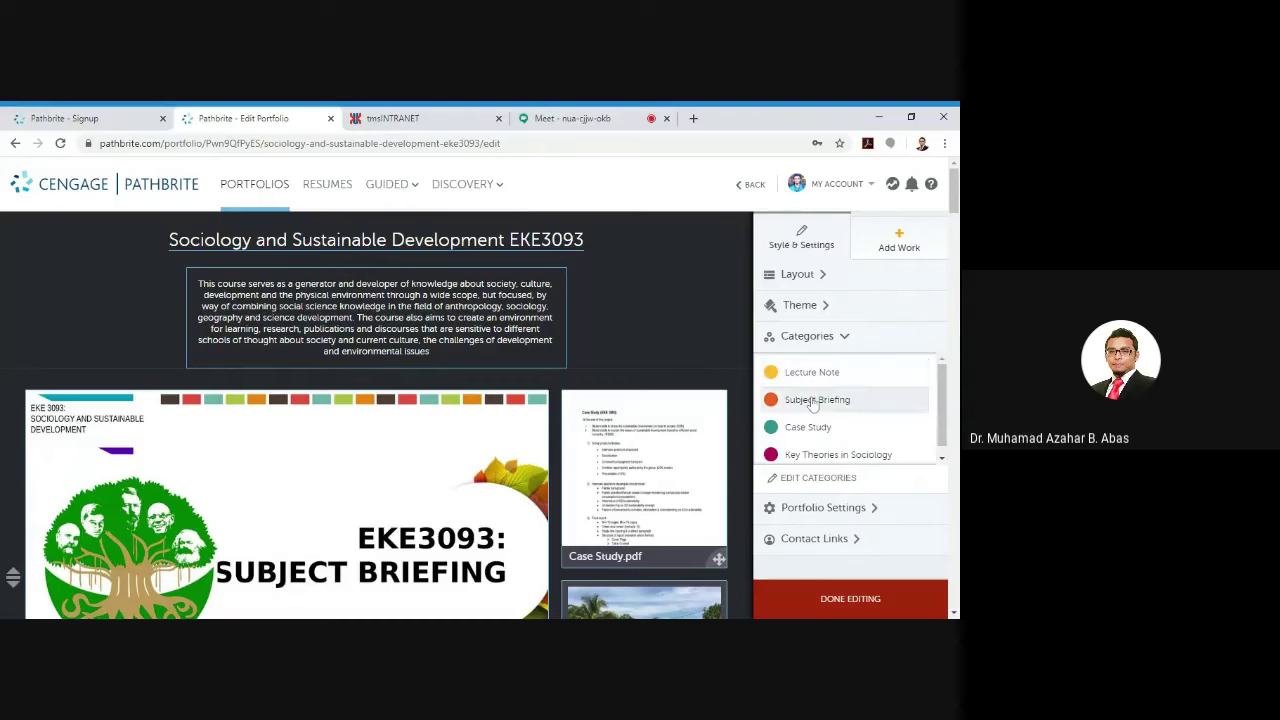
{"action": "scroll", "coordinate": [813, 405], "scroll_direction": "down", "scroll_amount": 1}
{"action": "scroll", "coordinate": [813, 405], "scroll_direction": "down", "scroll_amount": 1}
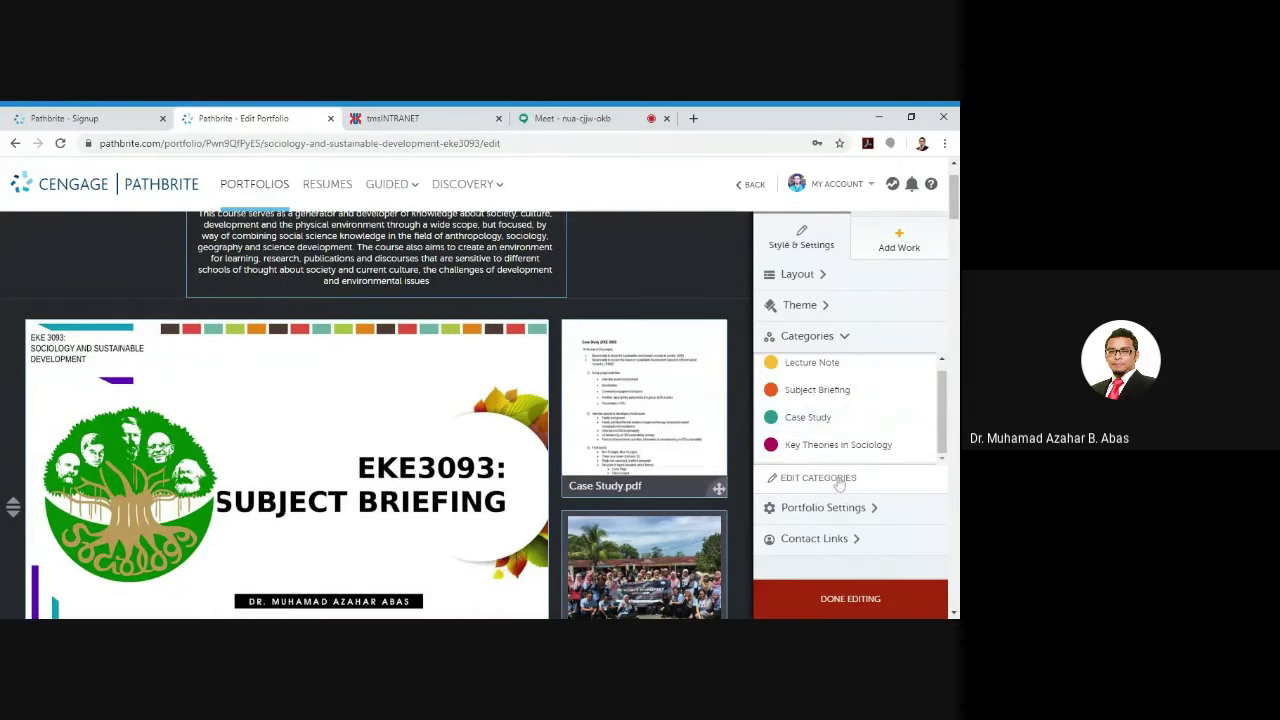
{"action": "left_click", "coordinate": [792, 482]}
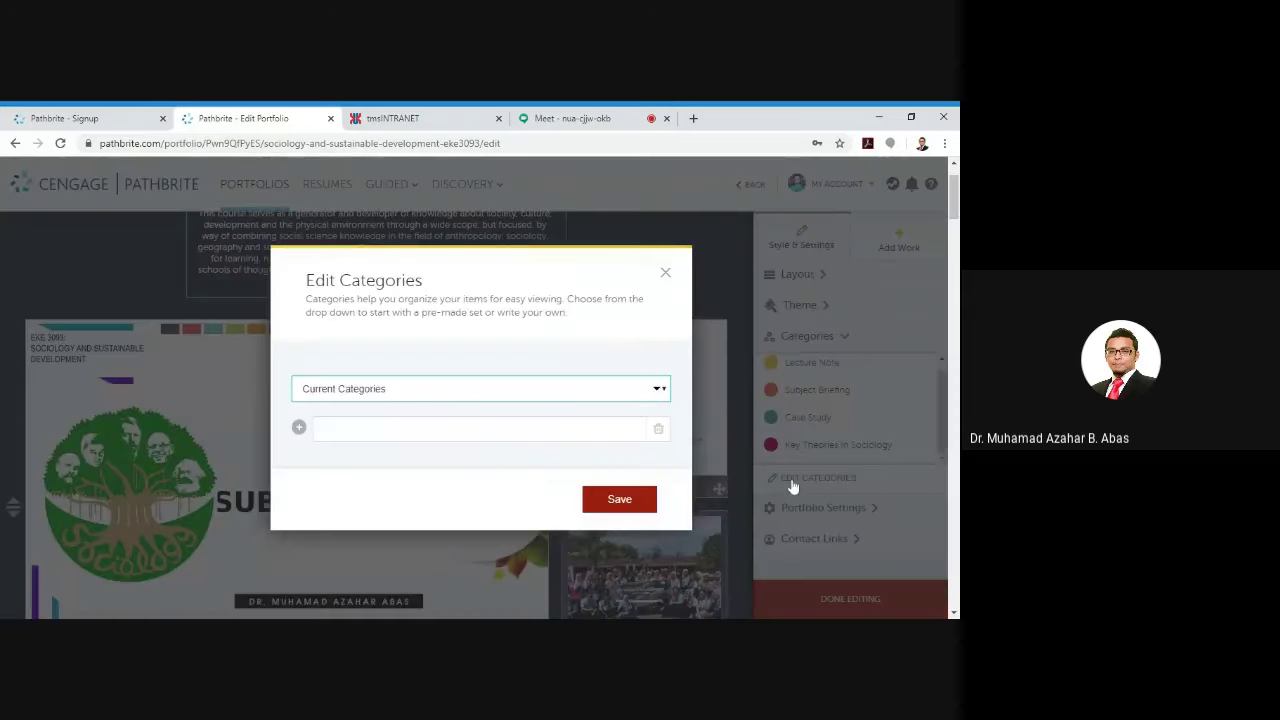